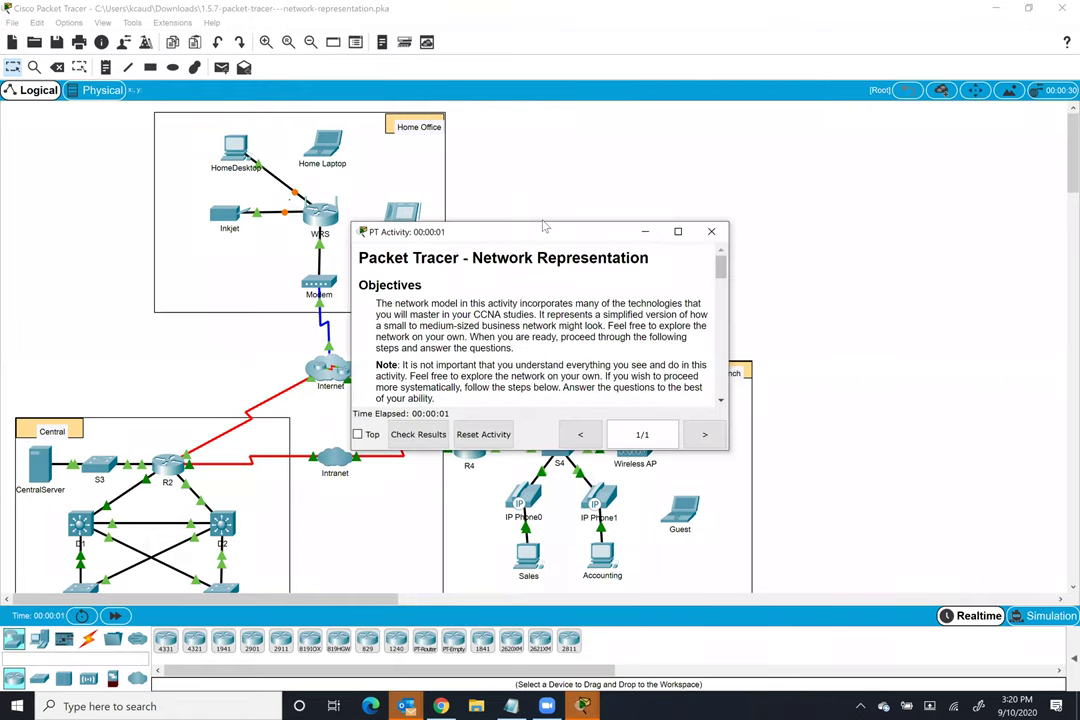
Step: Move the activity instructions window away from the network topology and make it taller
drag(545, 227, 760, 163)
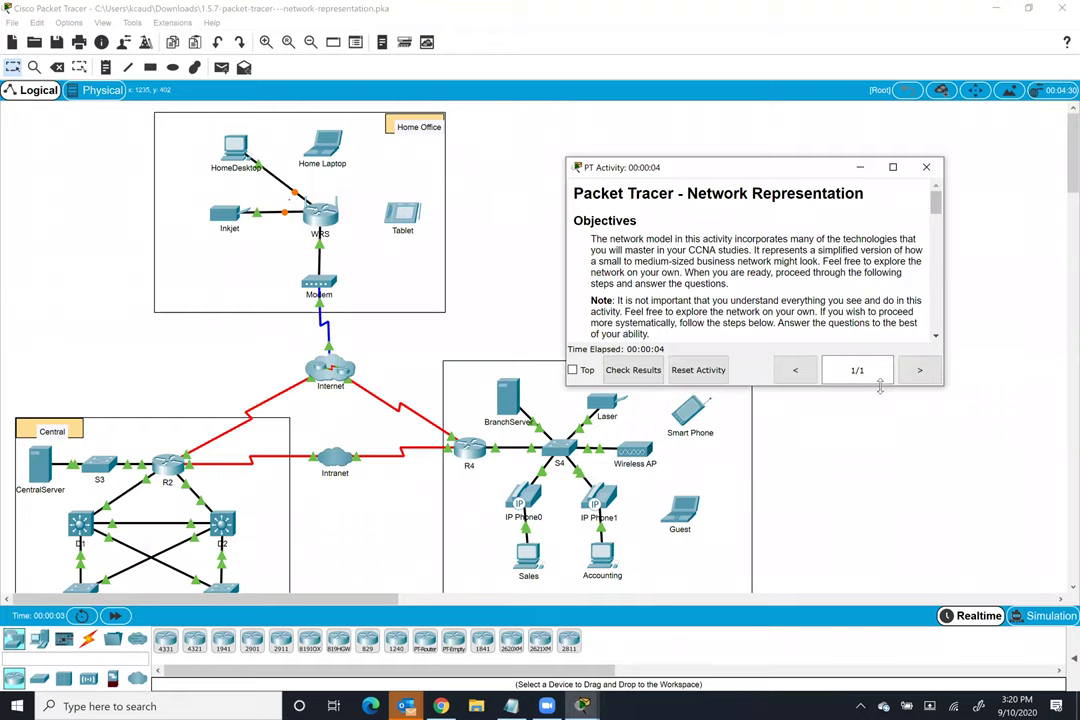
drag(880, 388, 800, 567)
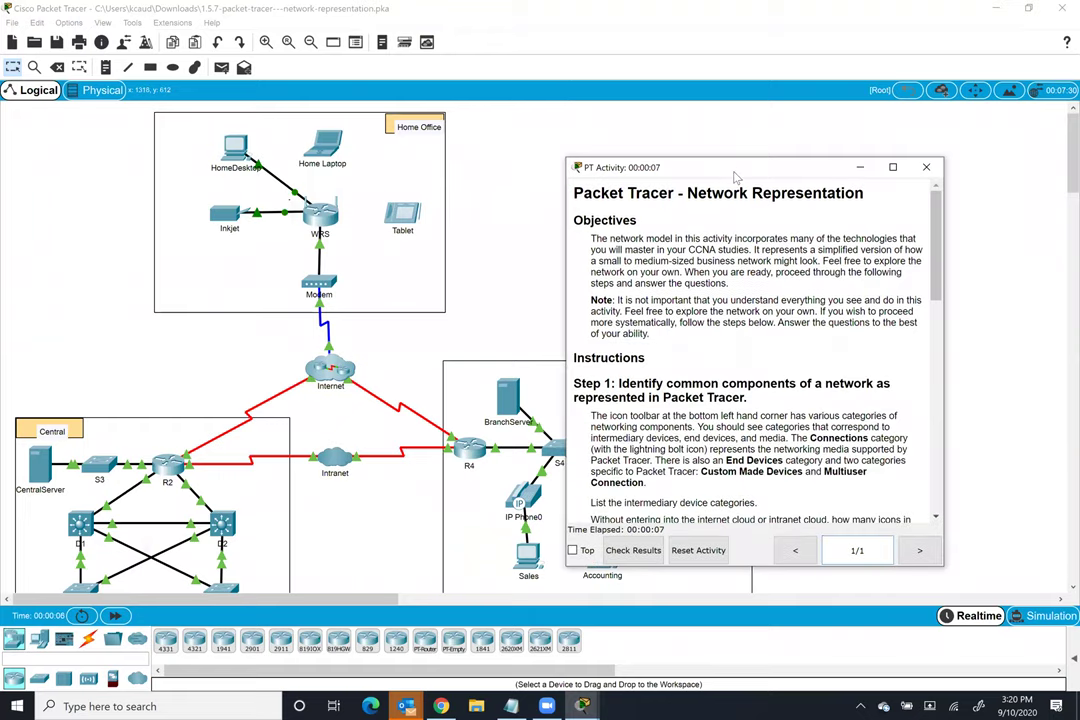
drag(735, 176, 824, 141)
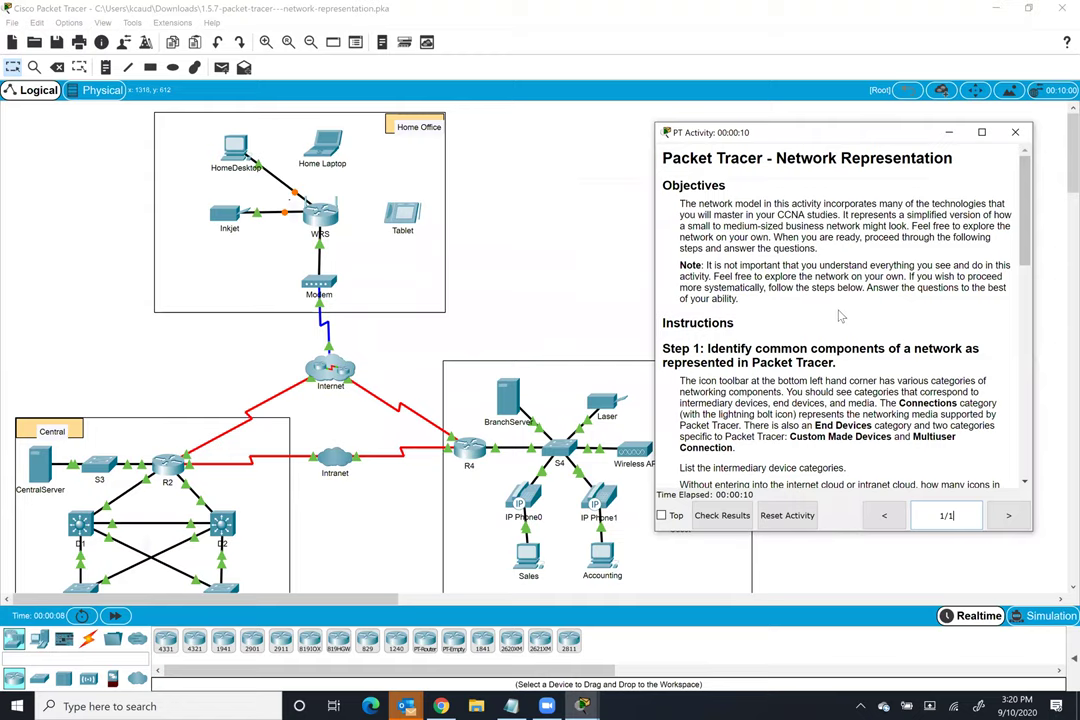
Step: Read the activity instructions through to the Challenge Question, highlighting the Step 3 questions on LANs and WANs
scroll(838, 308, down, 4)
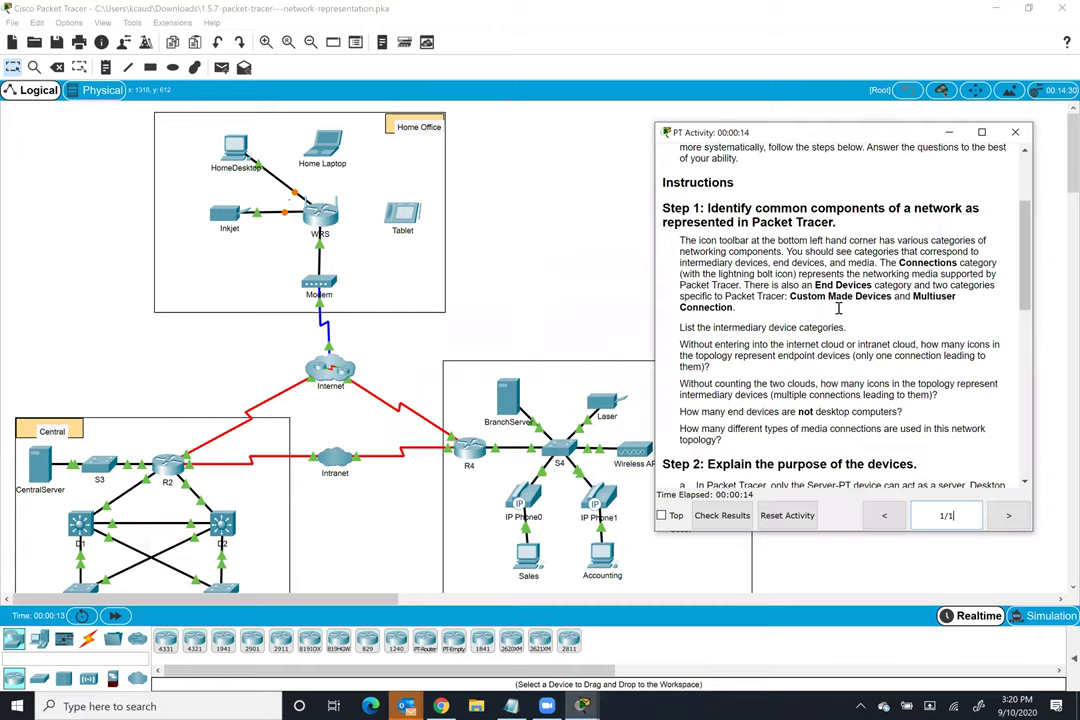
scroll(838, 308, down, 7)
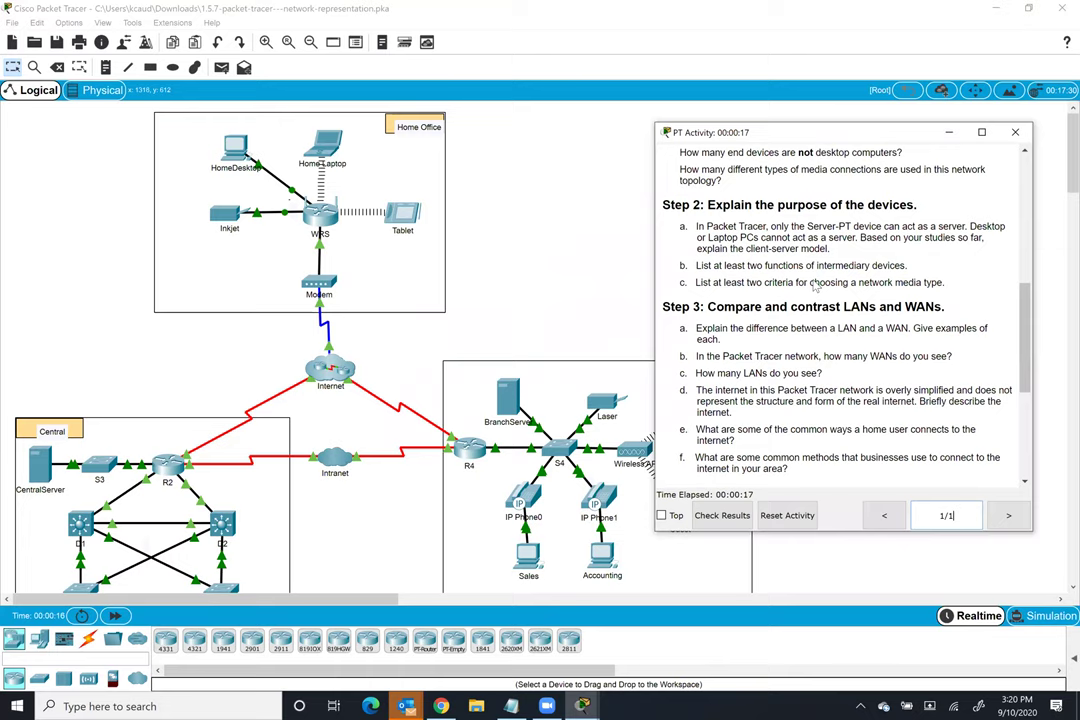
scroll(815, 284, down, 4)
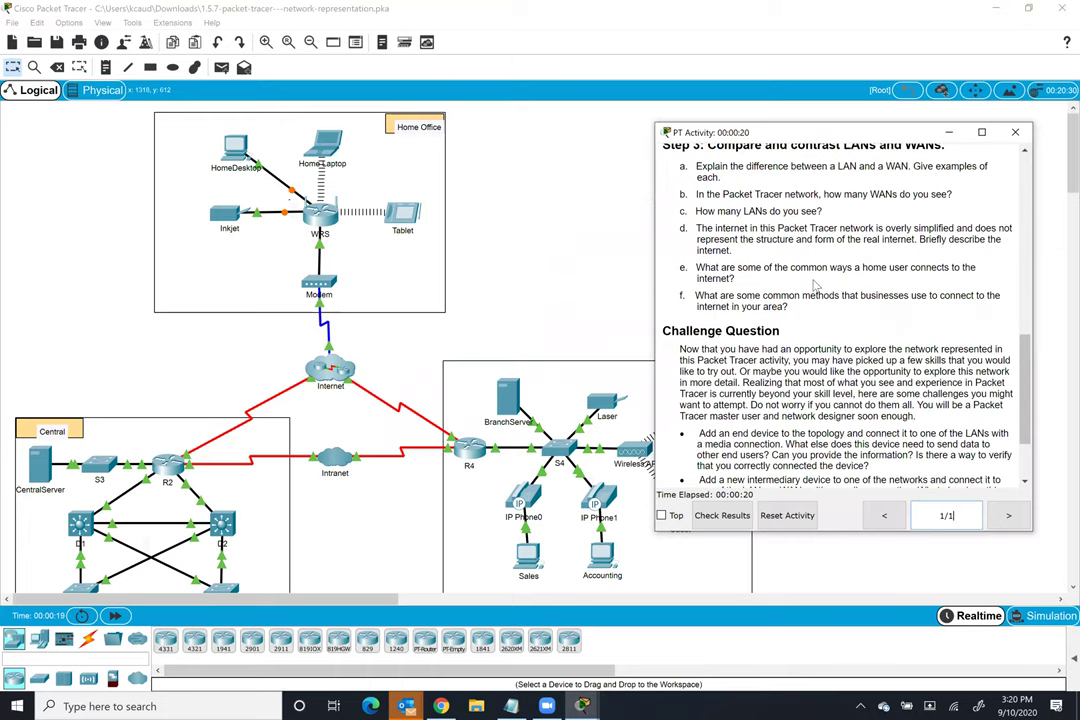
scroll(745, 257, up, 1)
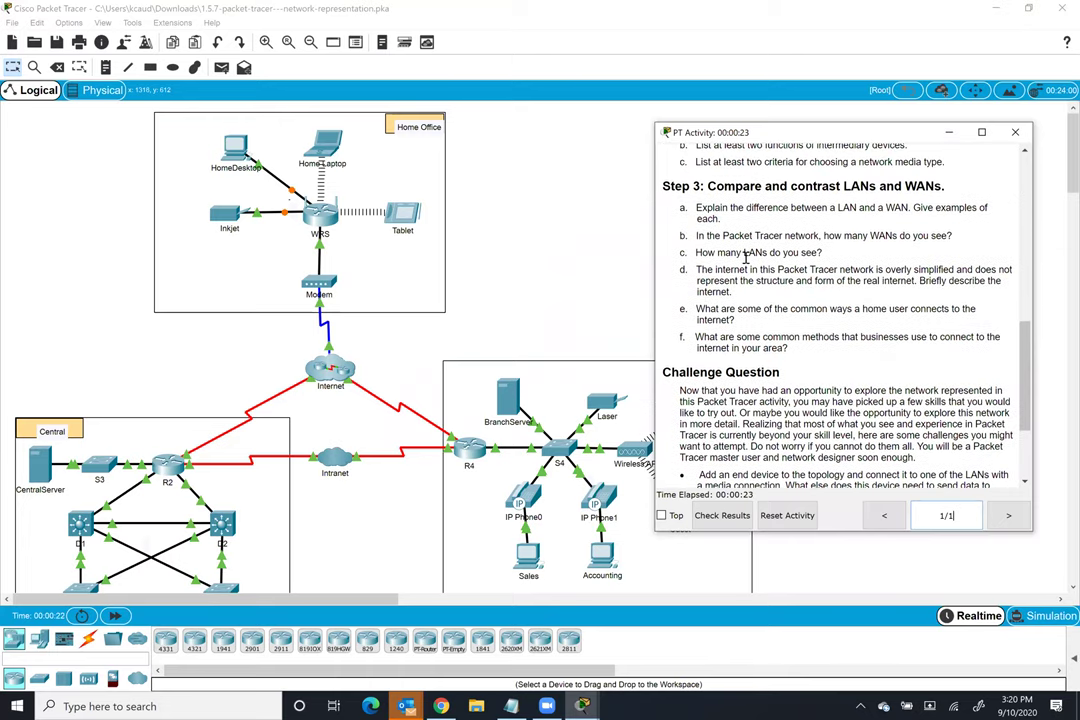
drag(790, 352, 676, 205)
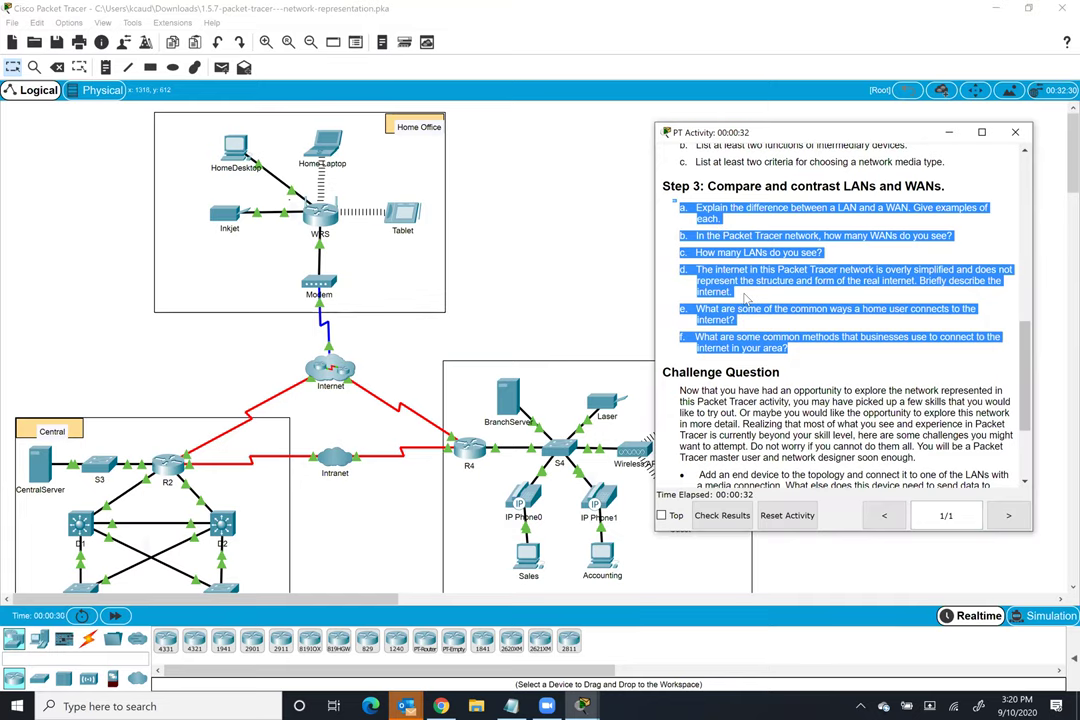
scroll(745, 297, down, 2)
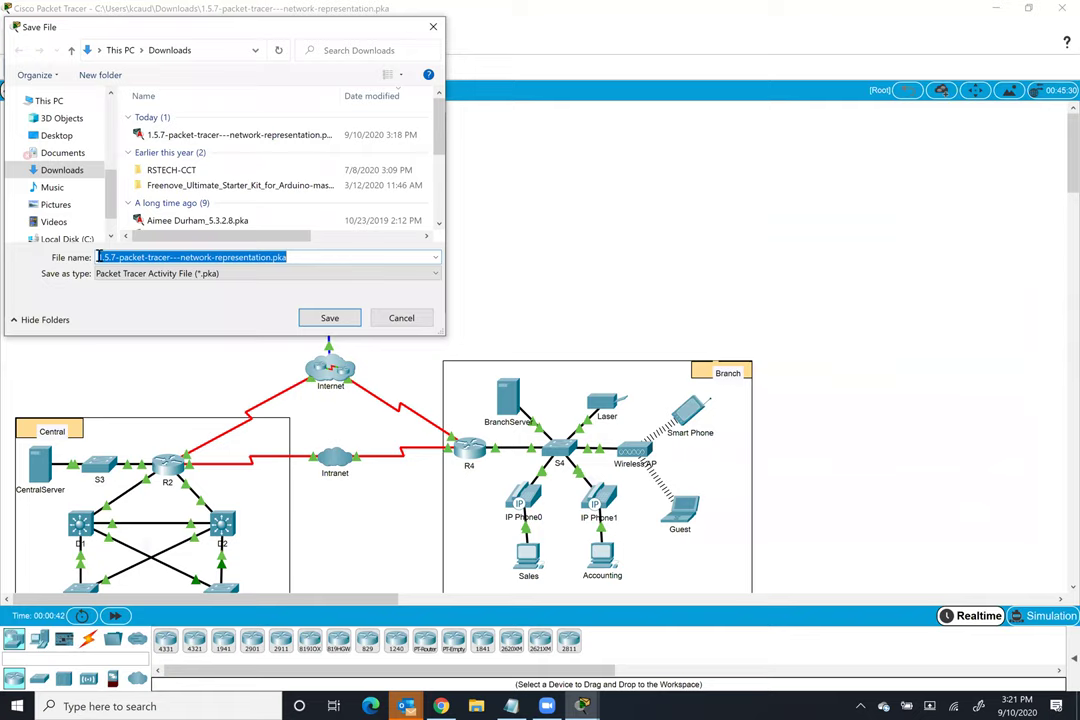
Step: Save the activity in Downloads under the name KFC1.5.7-packet-tracer---network-representation.pka
click(99, 257)
text(K)
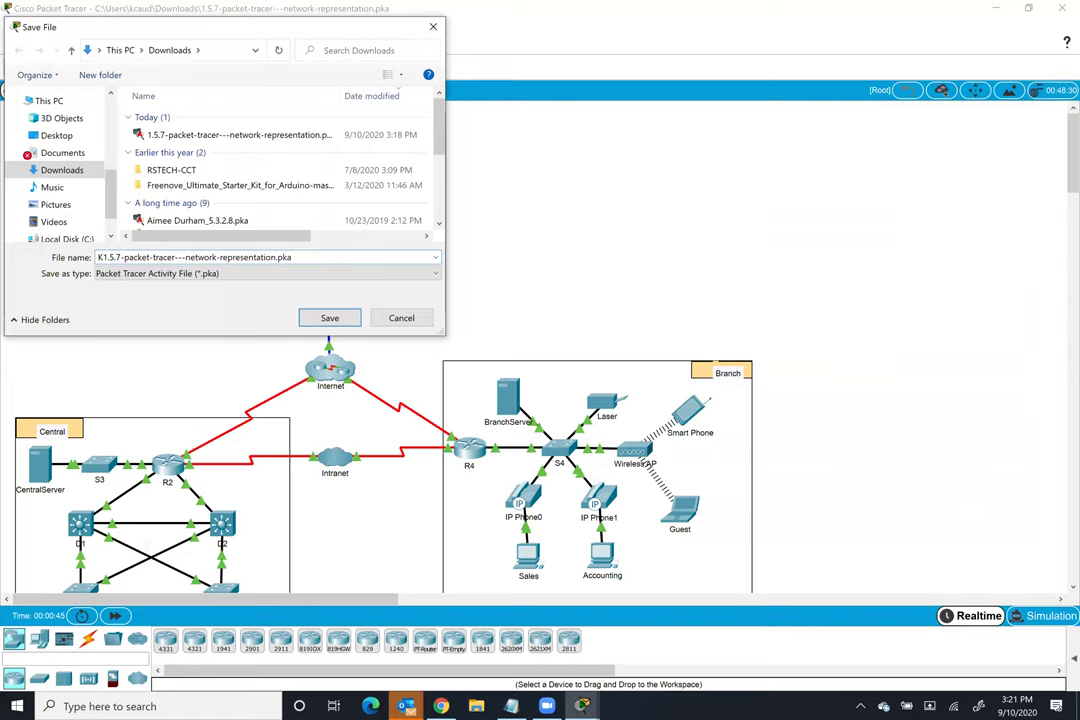
text(FC)
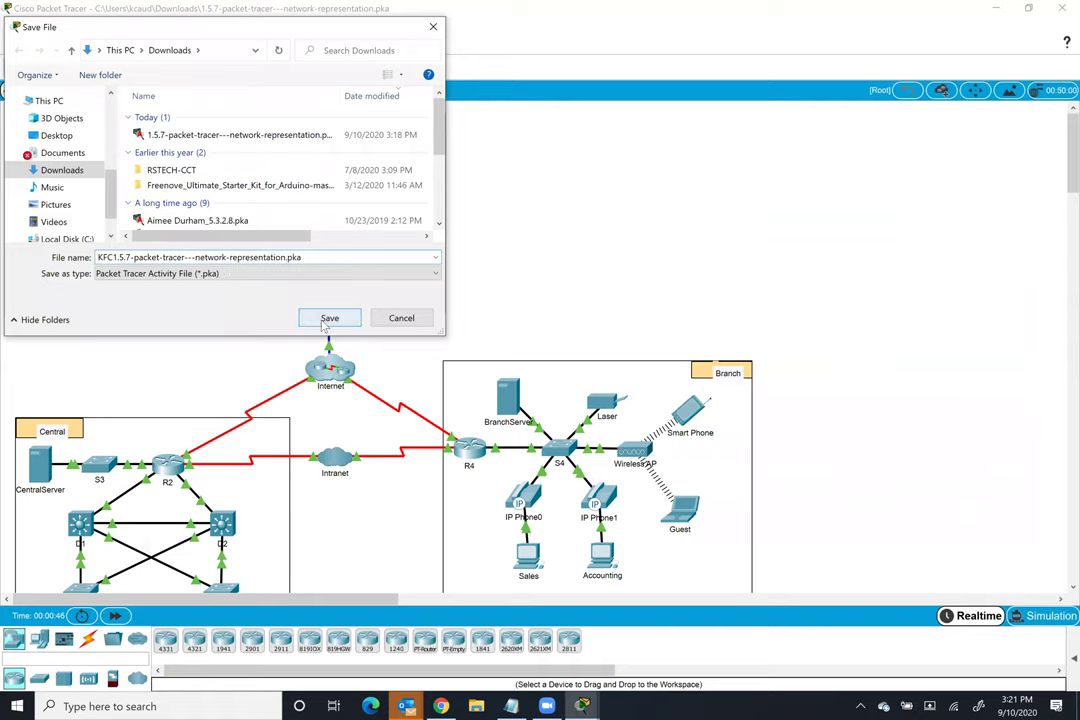
click(324, 322)
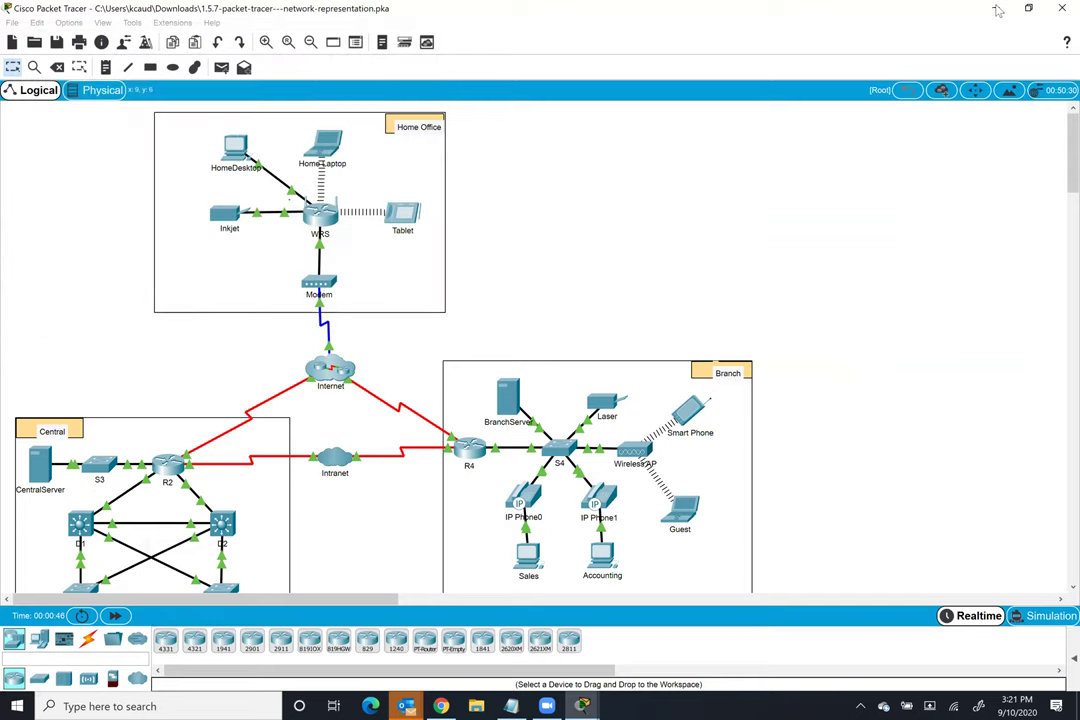
Step: Minimize Packet Tracer, switch to the 1.5.7 PKA assignment in Chrome and return to the course's Modules page
click(997, 9)
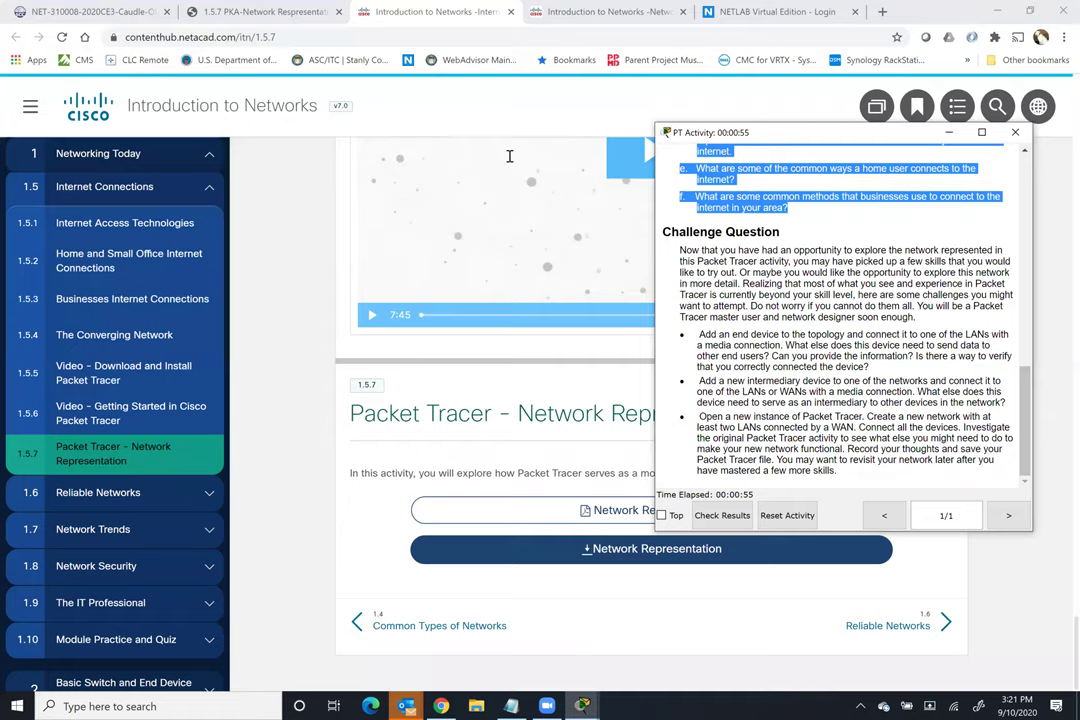
key(ctrl+shift+Tab)
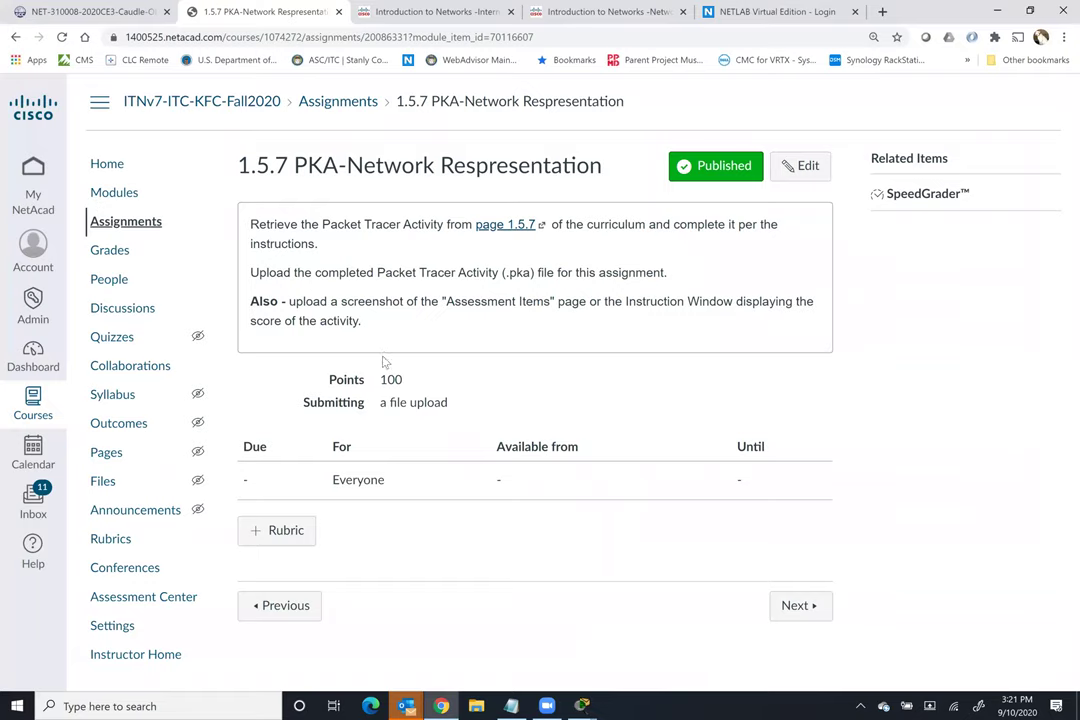
key(alt+Left)
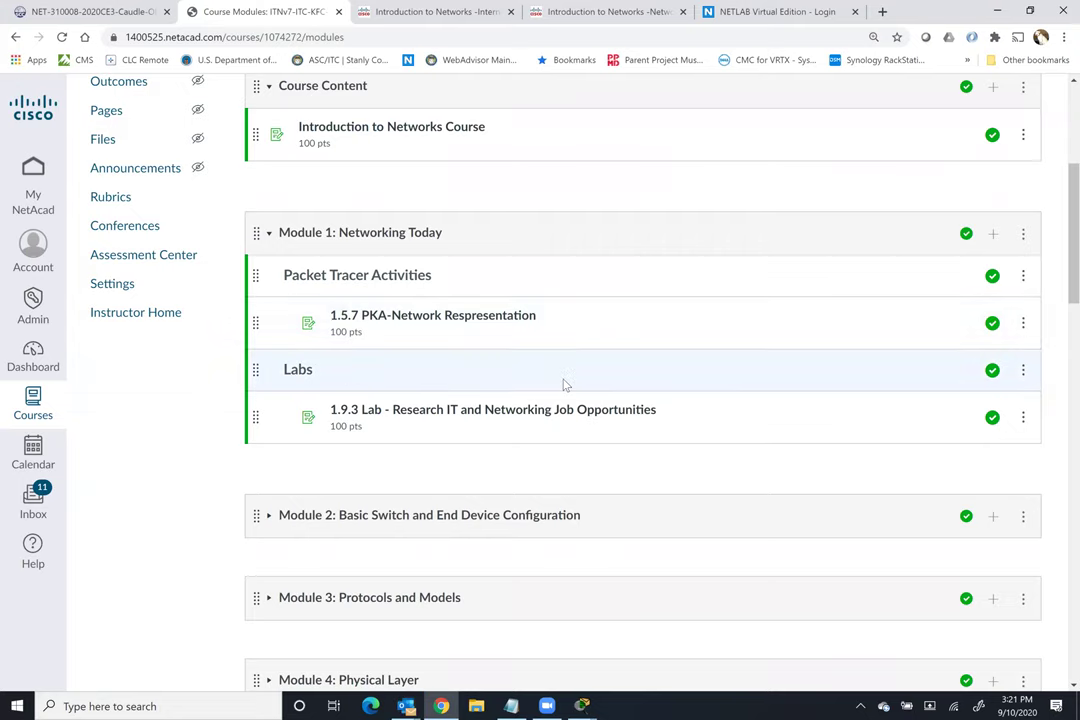
Step: Expand Module 2: Basic Switch and End Device Configuration and look over the activities in the course's module list
scroll(500, 440, down, 1)
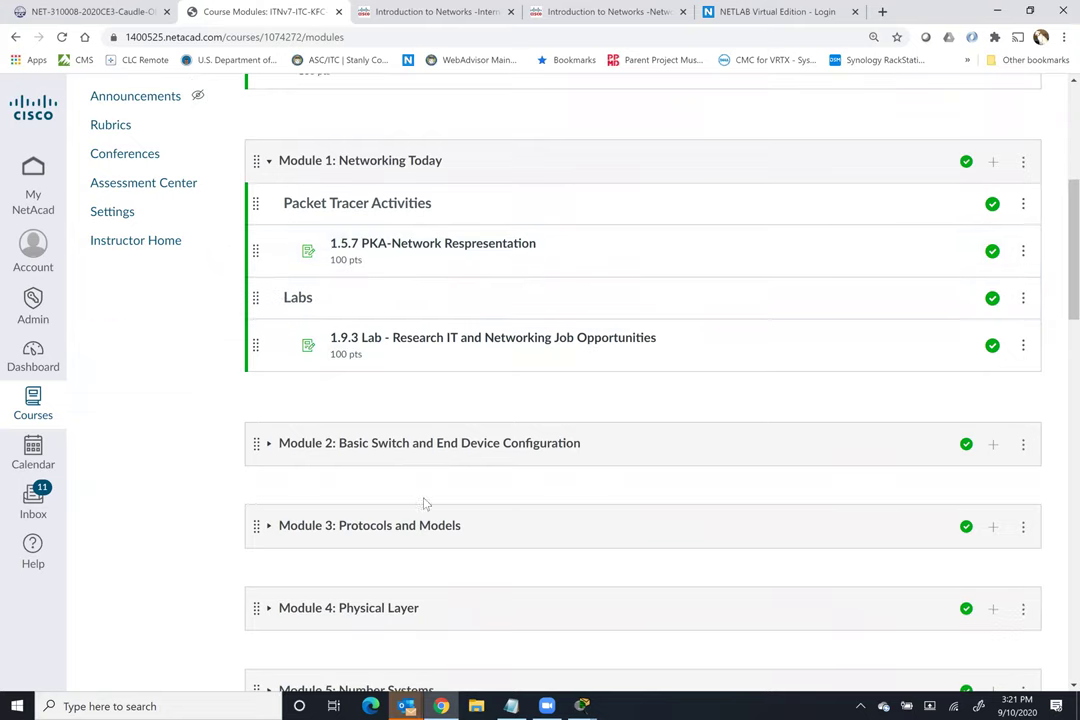
click(269, 450)
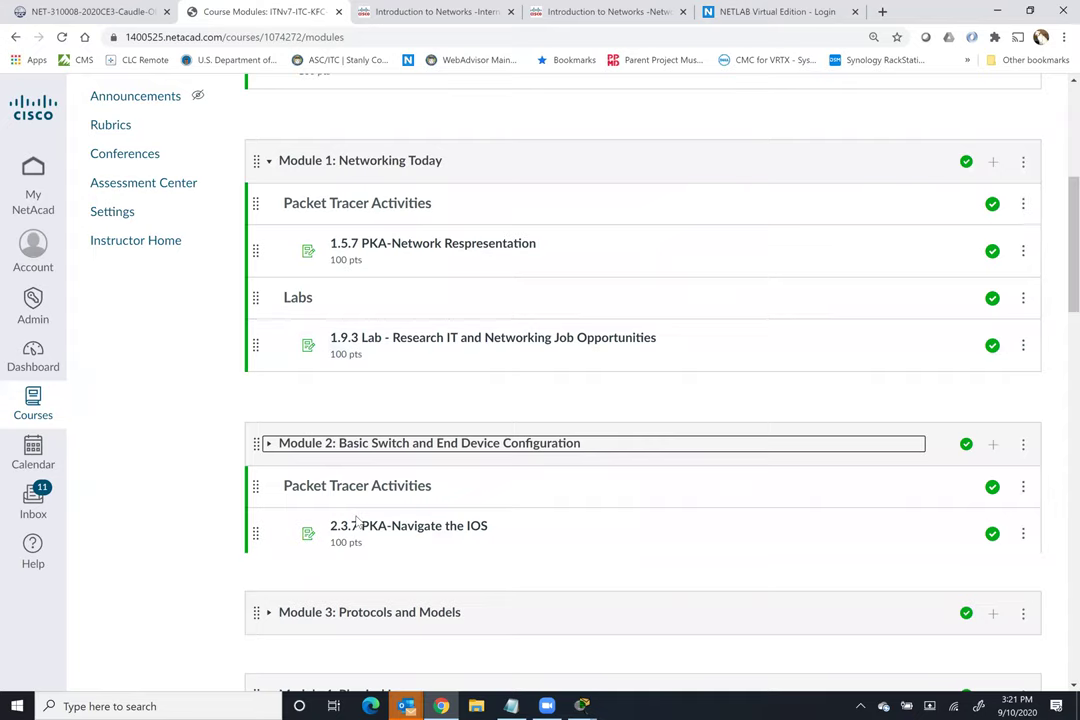
scroll(356, 519, down, 1)
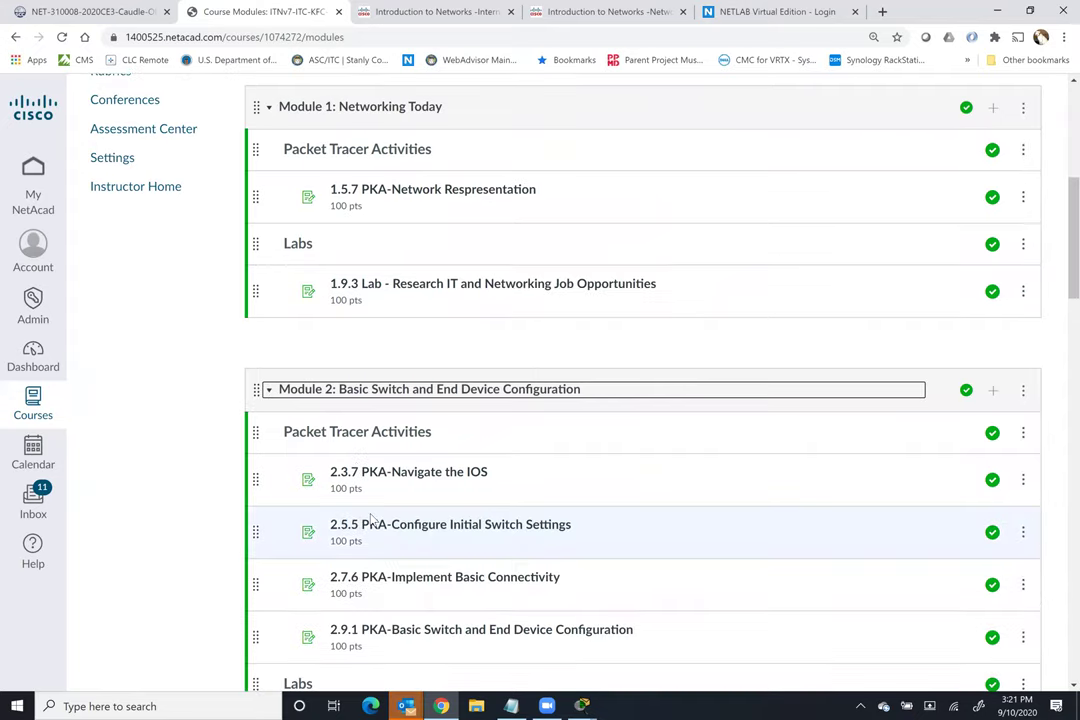
scroll(370, 518, up, 2)
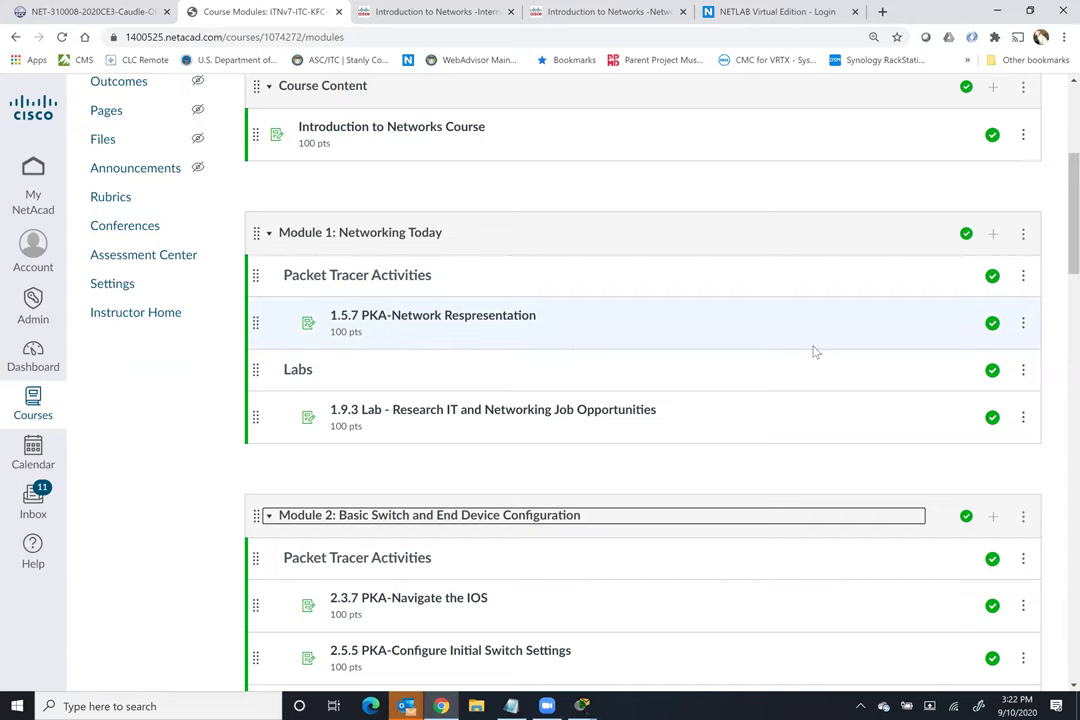
scroll(212, 288, up, 3)
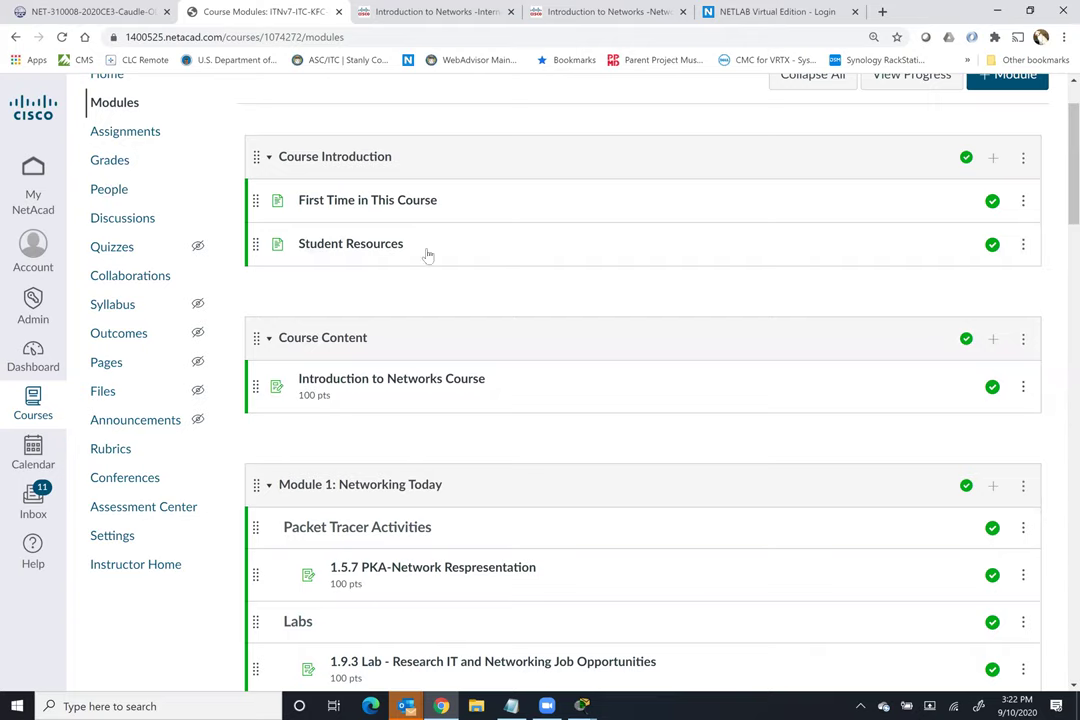
scroll(845, 402, up, 2)
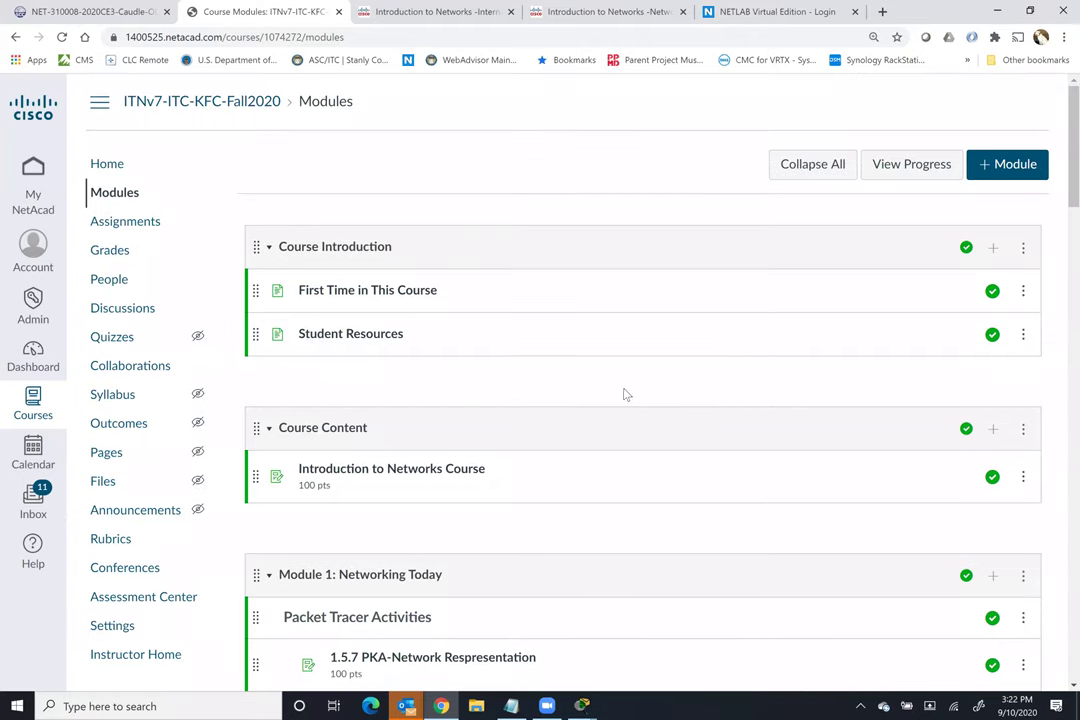
scroll(1041, 422, down, 3)
click(1023, 395)
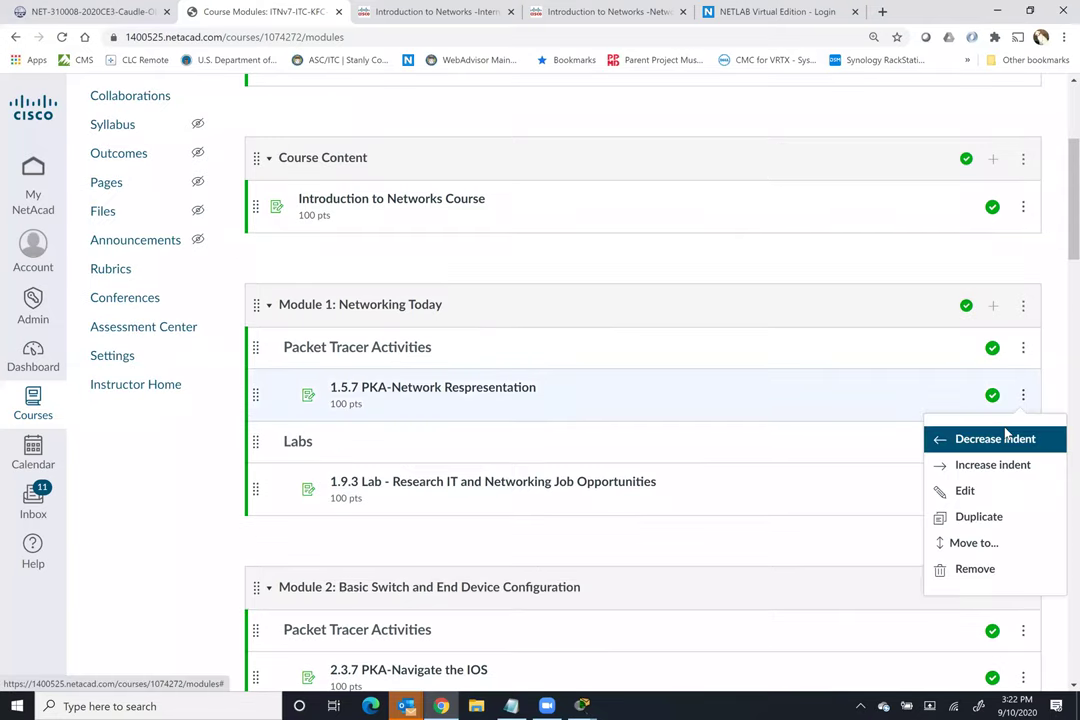
click(983, 489)
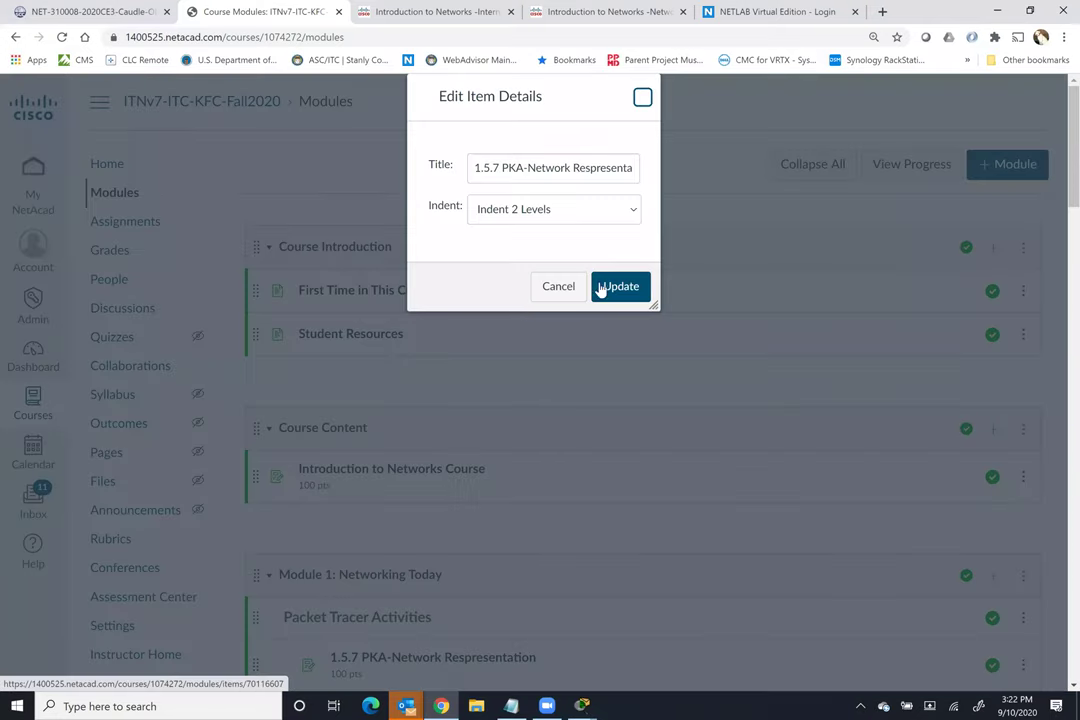
click(641, 97)
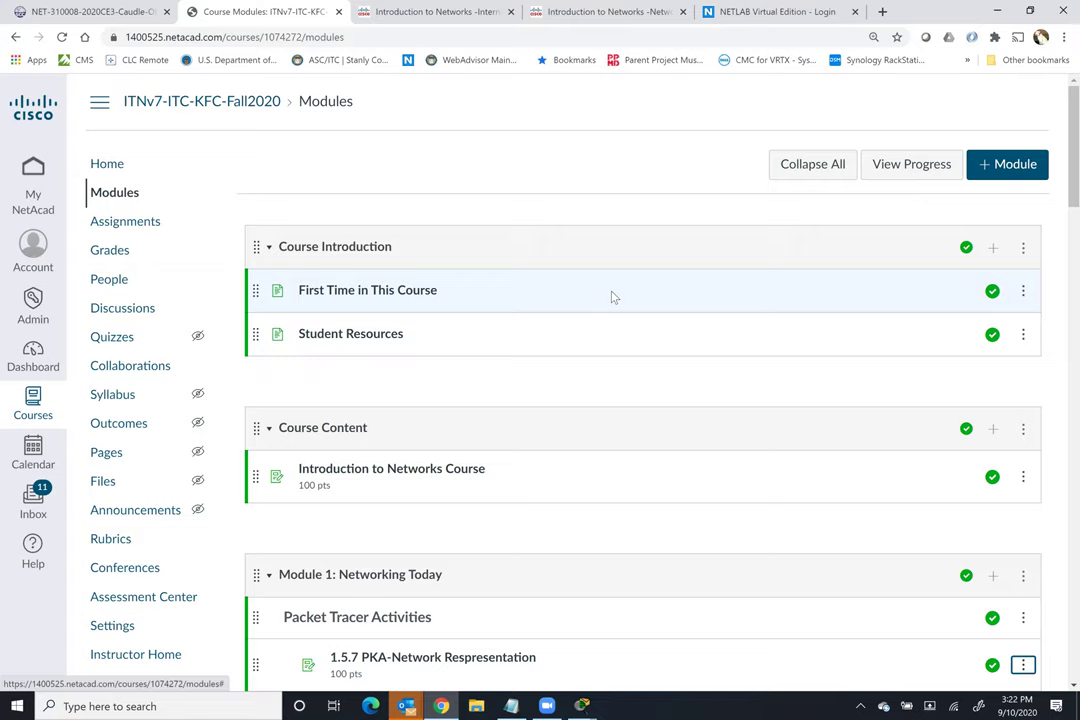
Step: Open the assignment 1.9.3 Lab - Research IT and Networking Job Opportunities from Module 1
scroll(560, 340, down, 2)
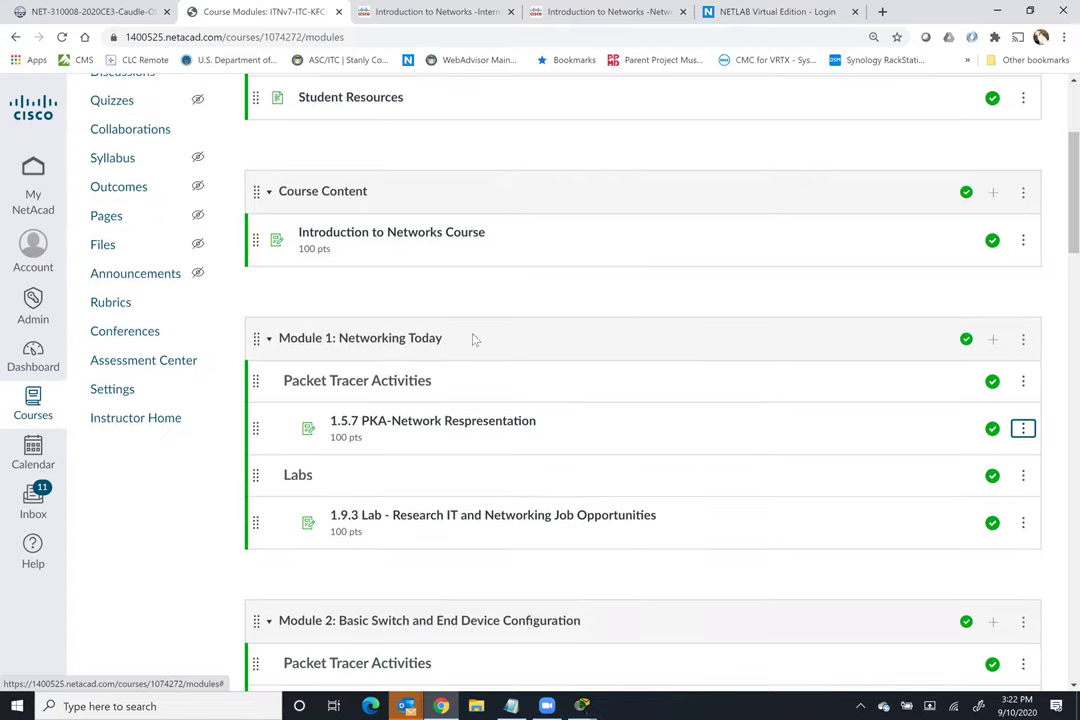
scroll(313, 295, down, 1)
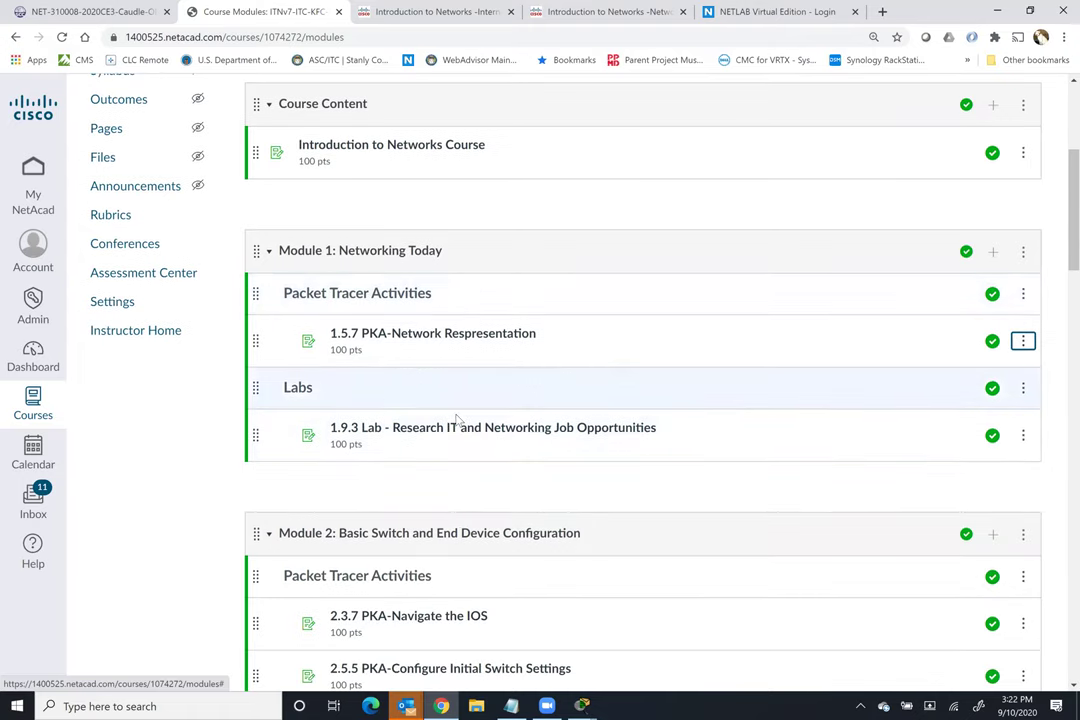
scroll(420, 320, down, 1)
scroll(436, 313, down, 1)
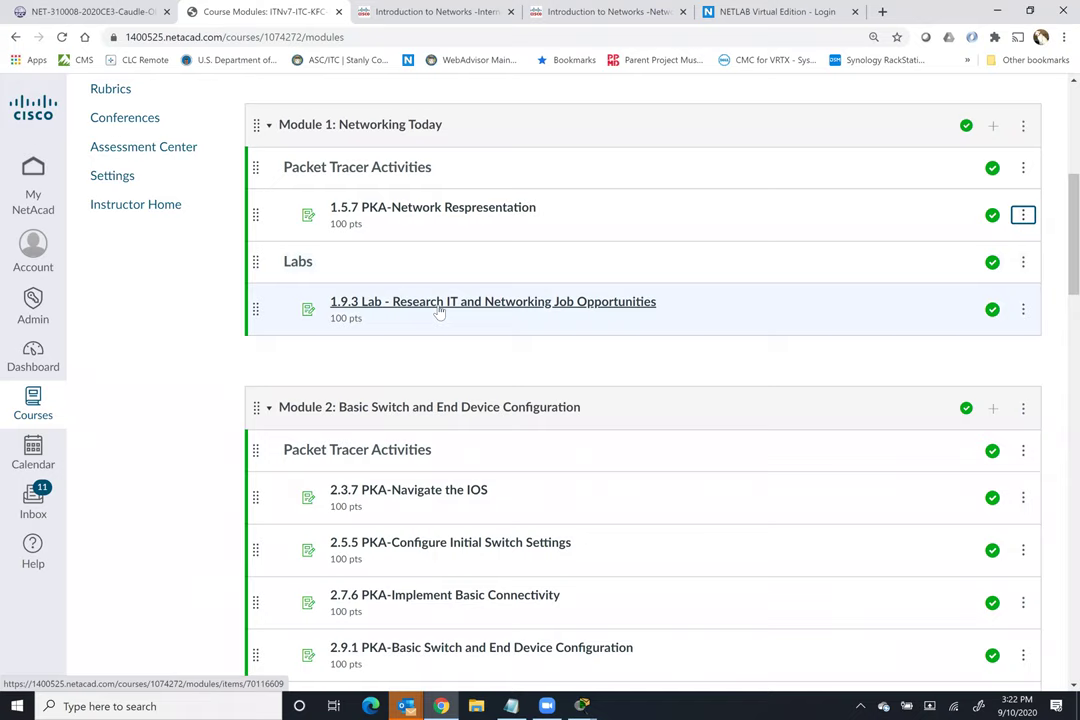
click(438, 302)
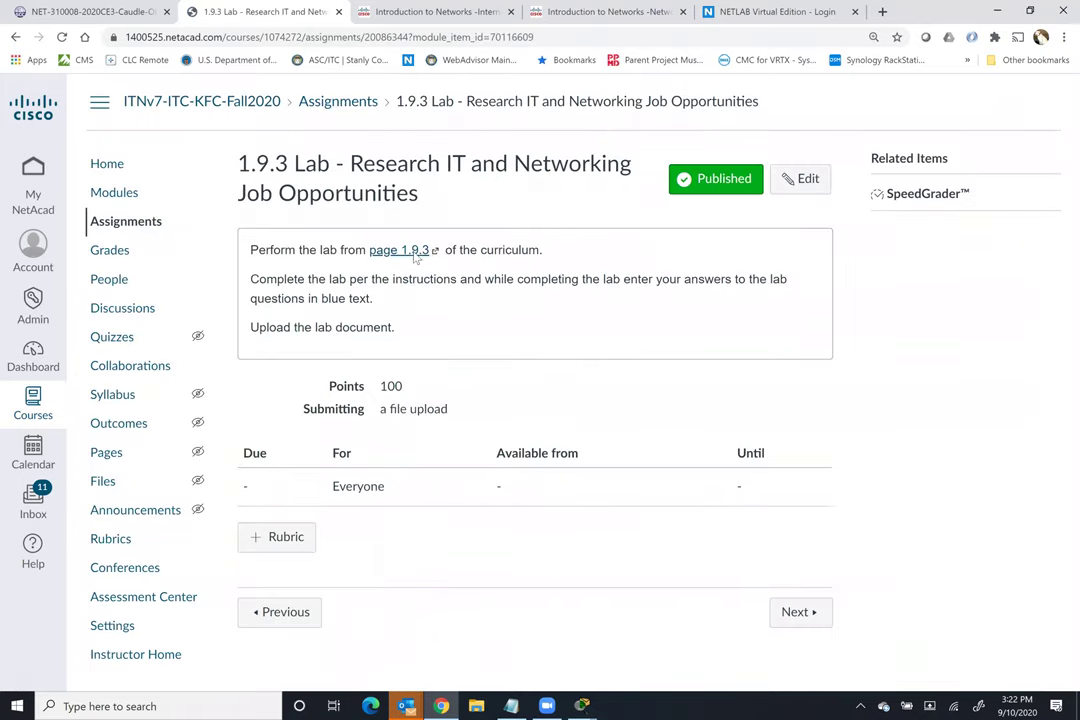
Step: Open curriculum page 1.9.3 linked in the assignment and go to its Research IT and Networking Job Opportunities lab section
click(428, 250)
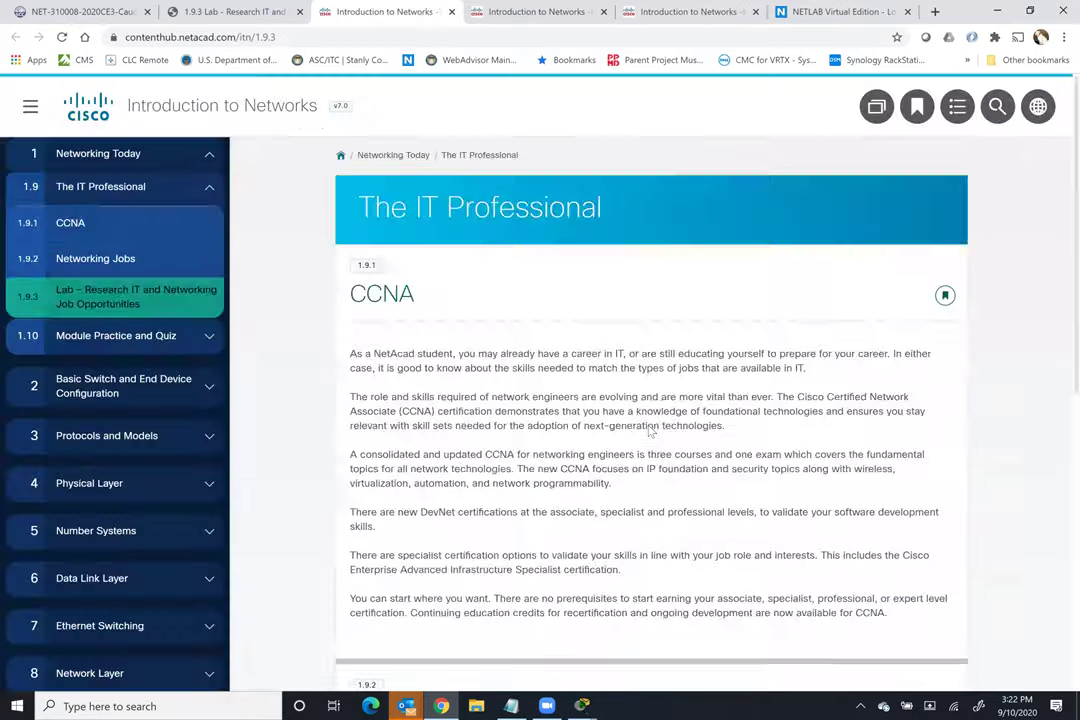
scroll(650, 432, down, 2)
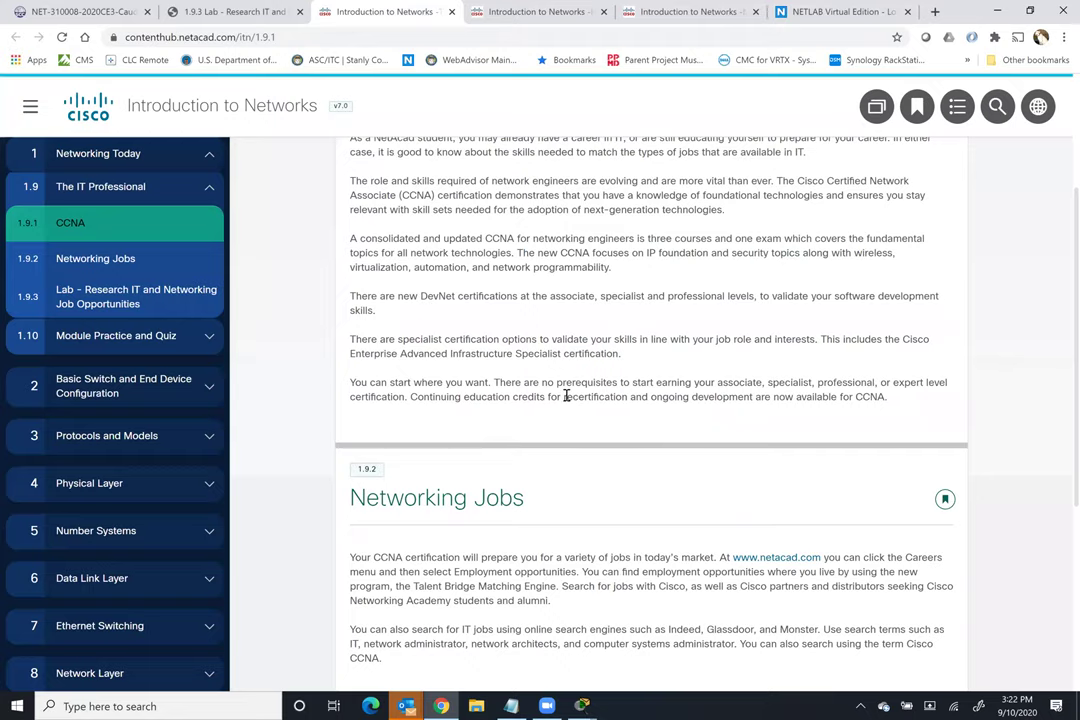
click(88, 300)
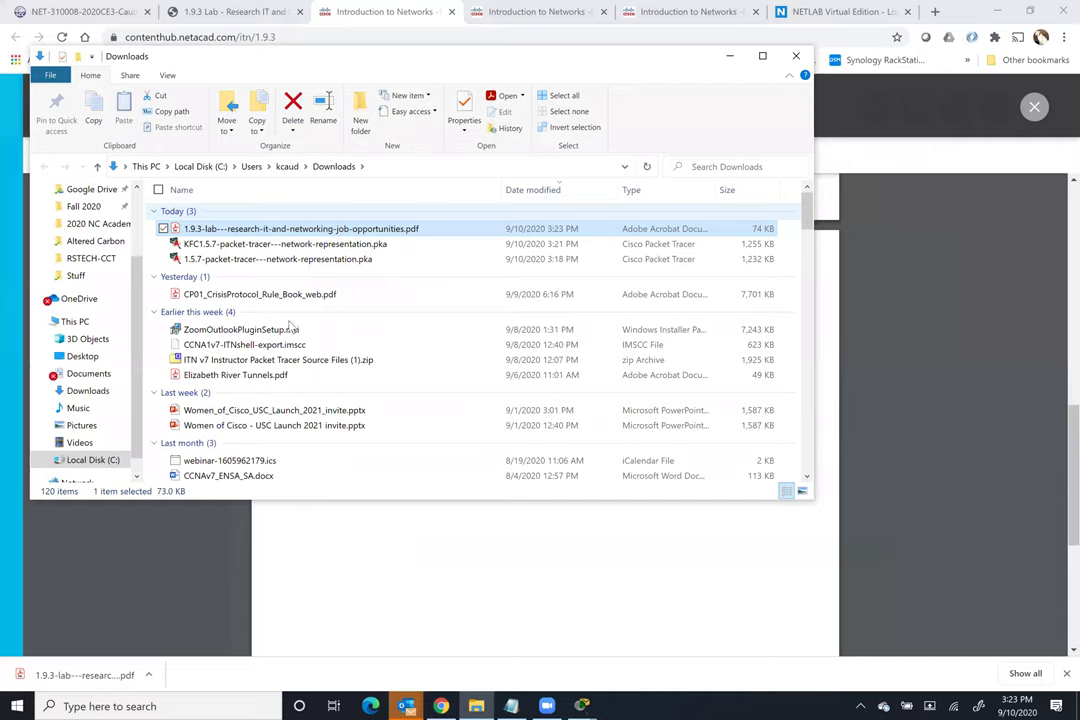
Step: Check which apps are offered for opening the downloaded 1.9.3 lab PDF and dismiss the choice
right_click(243, 228)
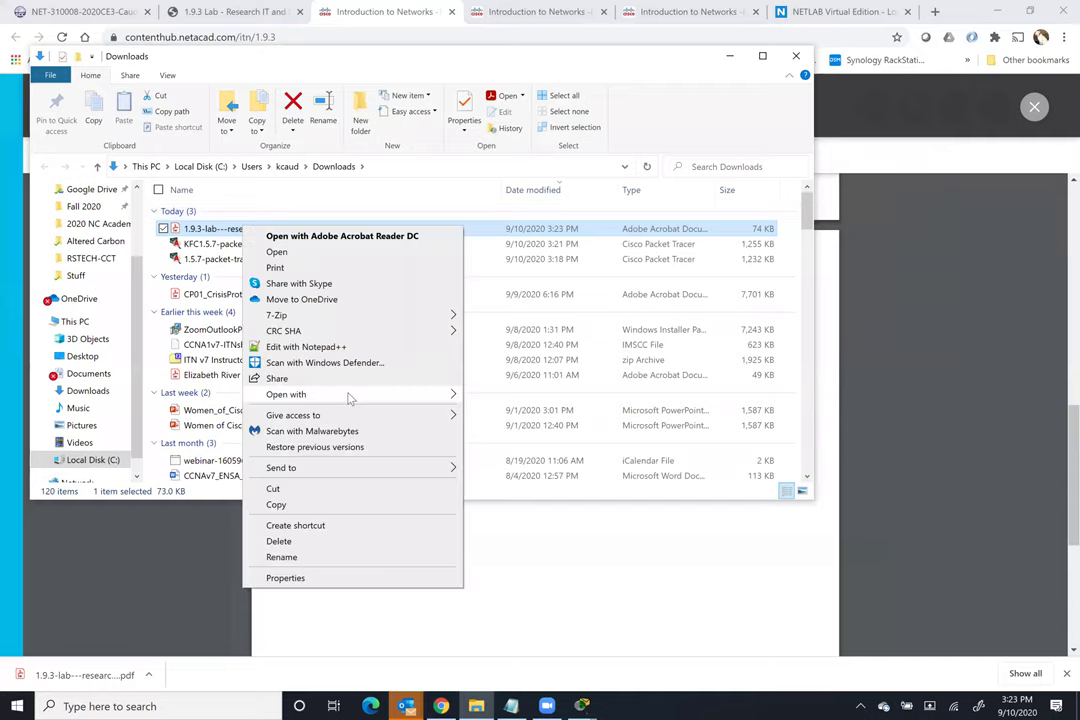
mouse_move(440, 394)
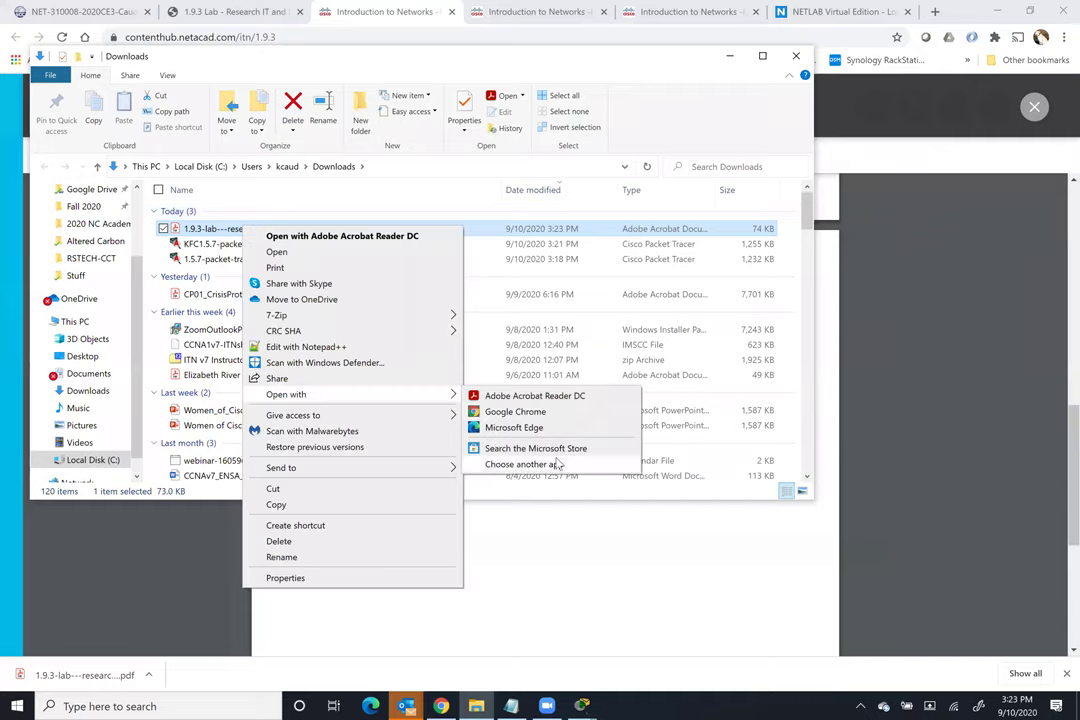
click(522, 464)
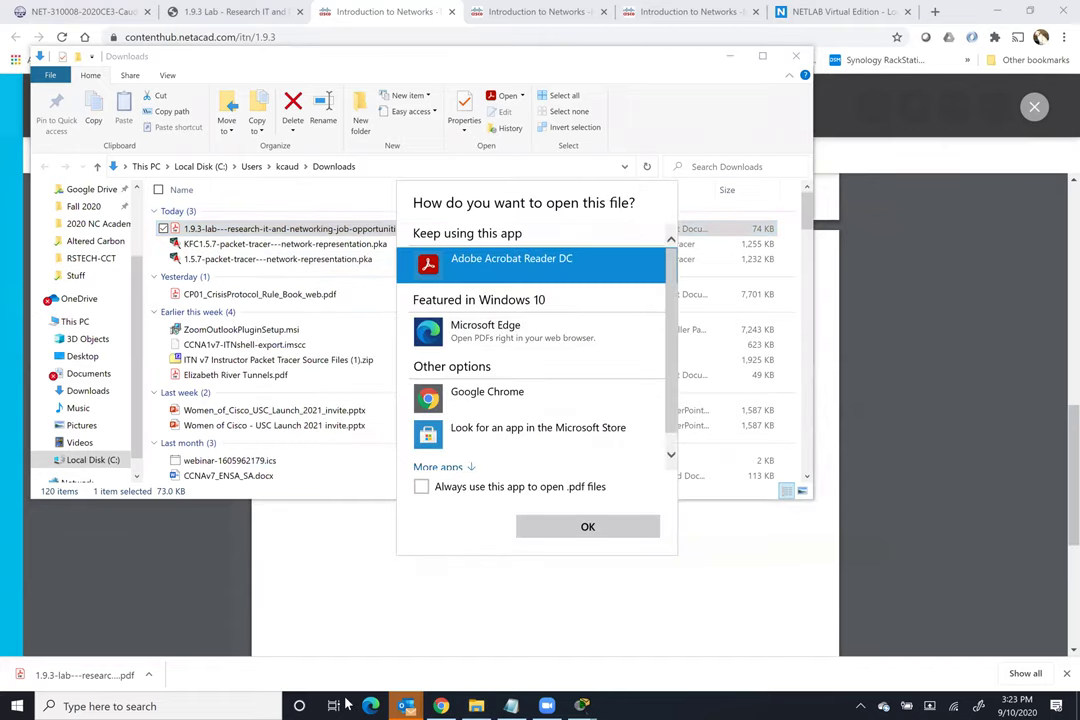
click(71, 689)
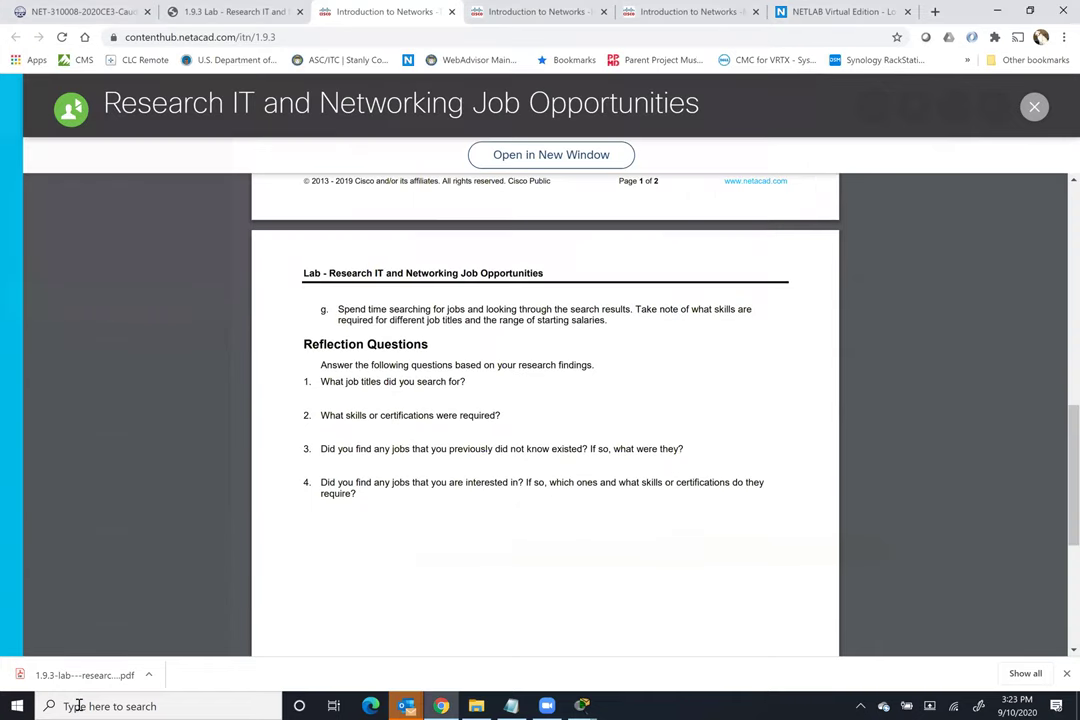
Step: Open the downloaded 1.9.3 lab PDF from the Downloads folder in Word, converting it to an editable document
click(78, 706)
text(wor)
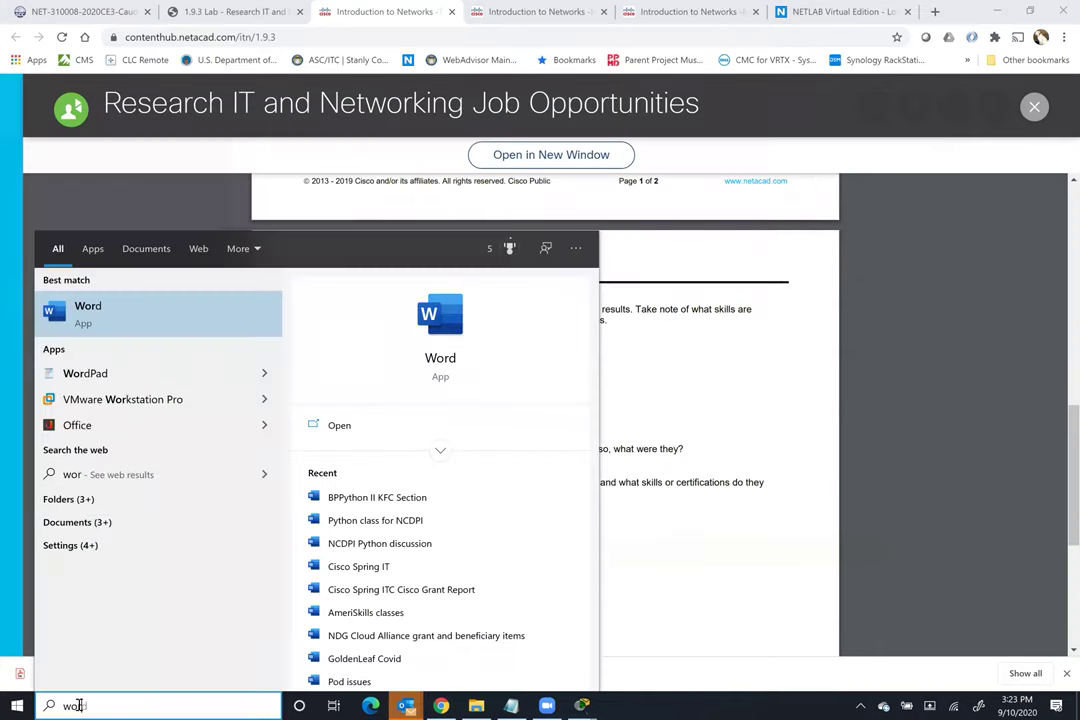
key(Return)
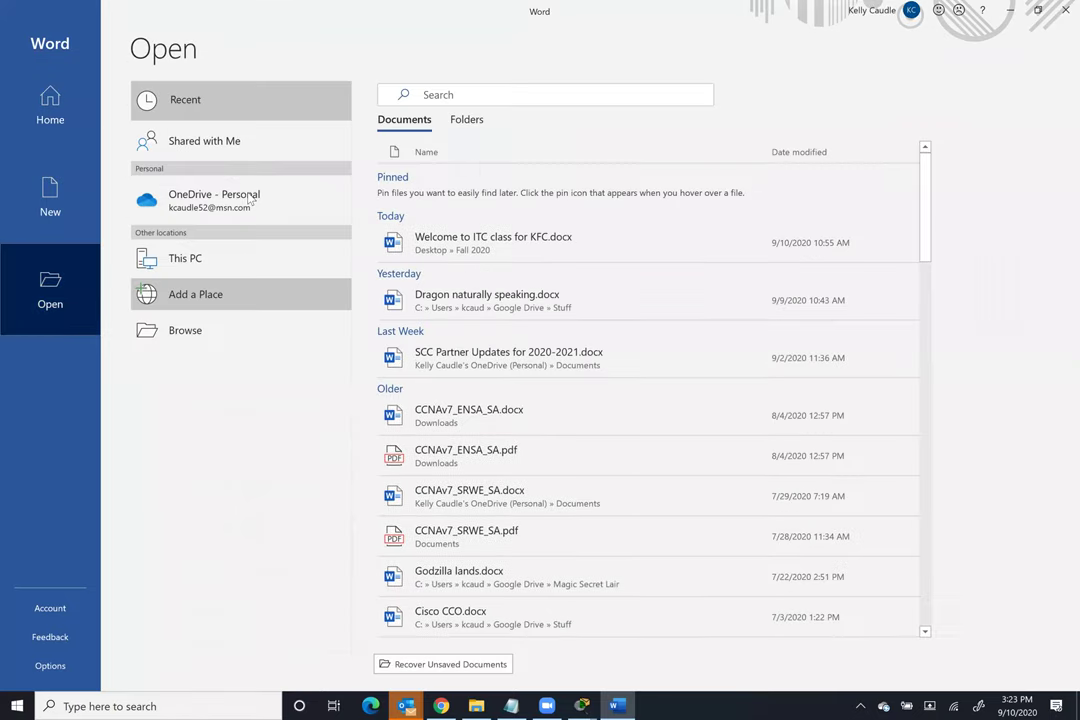
click(212, 330)
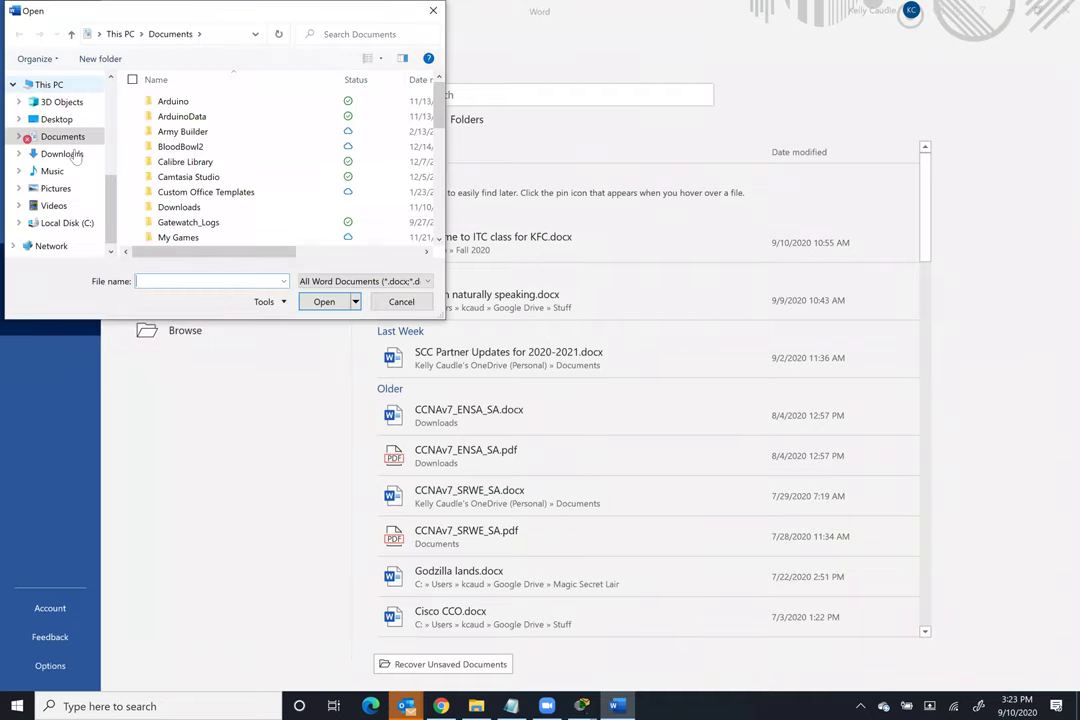
click(64, 153)
double_click(200, 121)
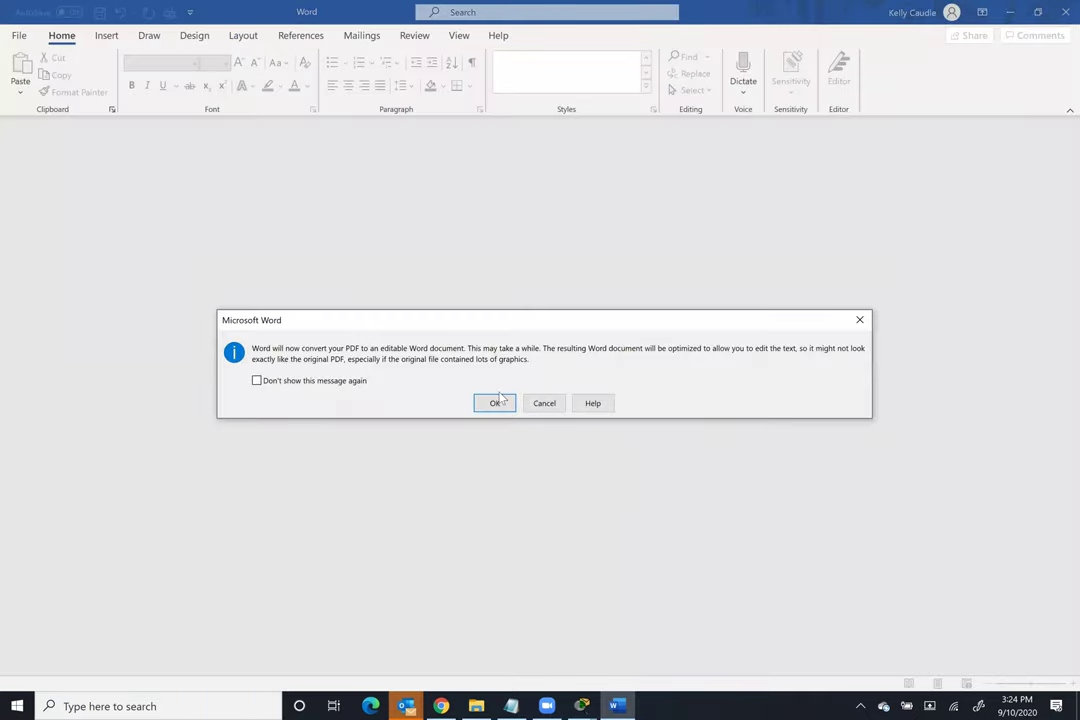
click(497, 403)
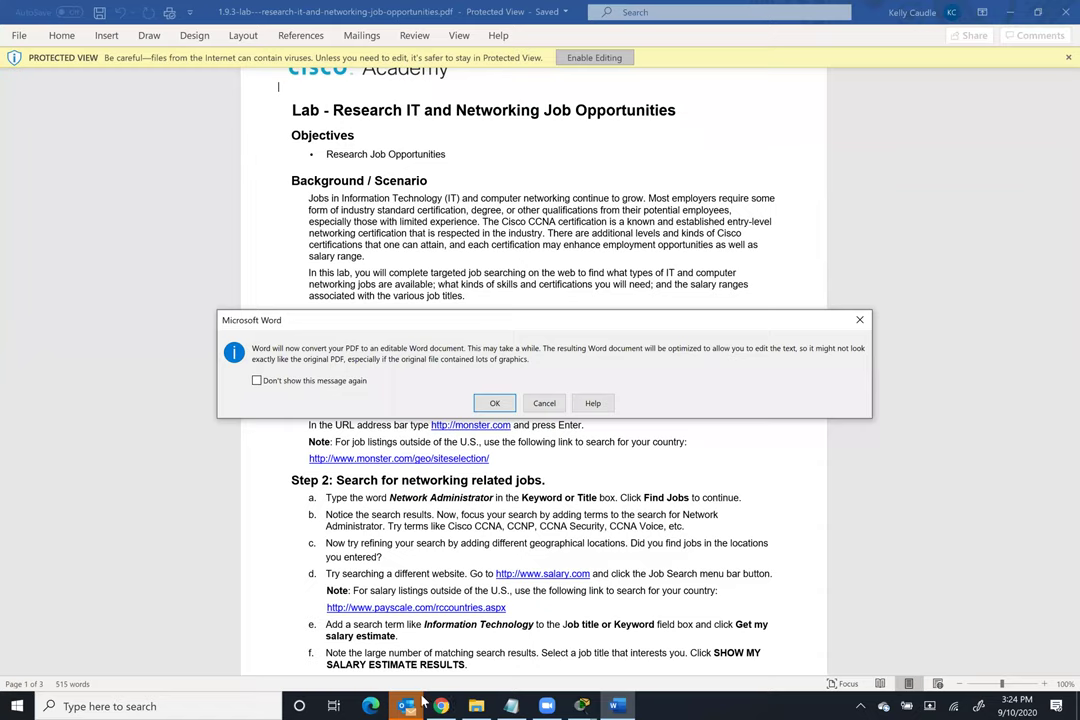
Step: Switch back to Chrome and look over the Packet Tracer activities in the NetAcad course's assignment list
key(alt+Tab)
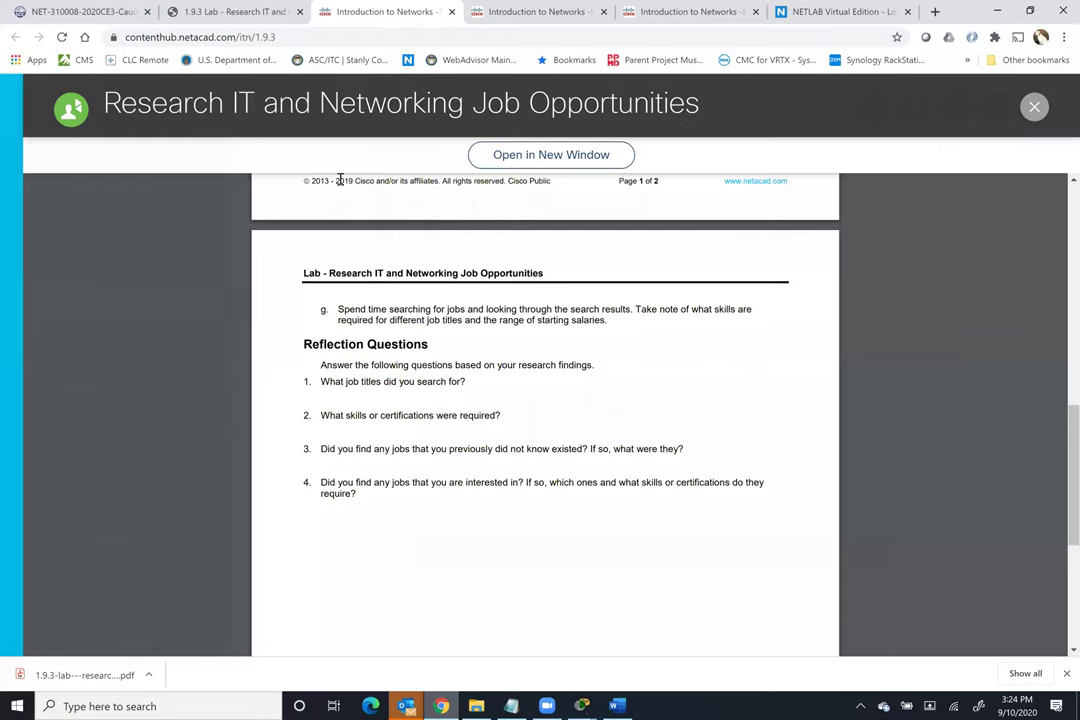
click(215, 12)
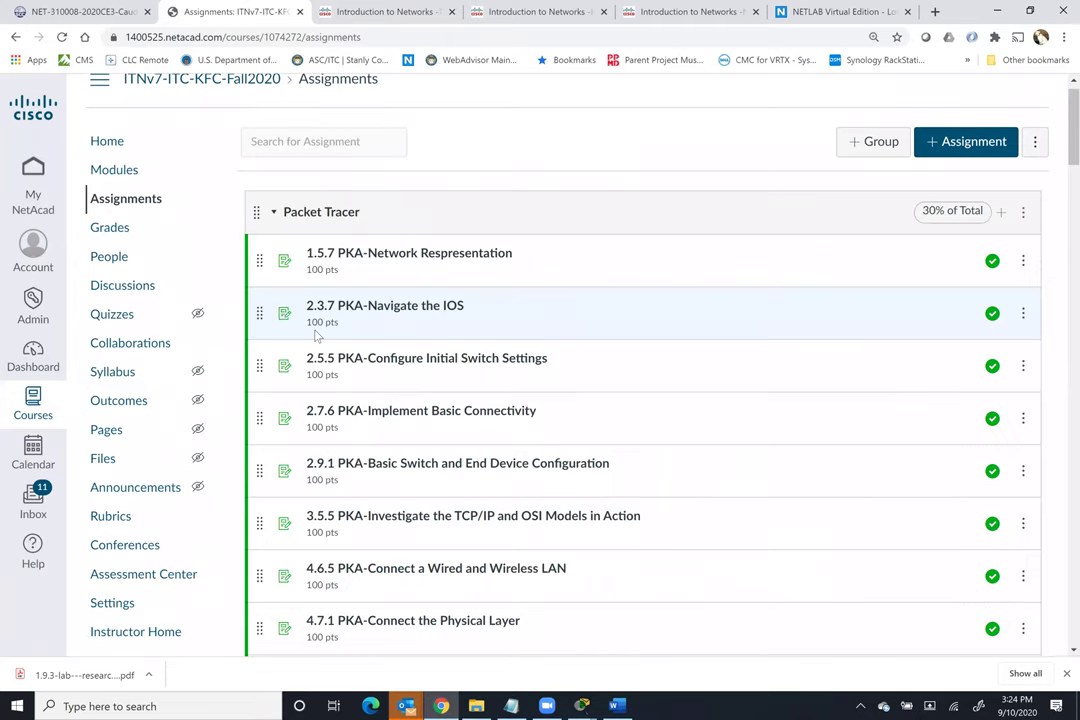
scroll(316, 336, down, 1)
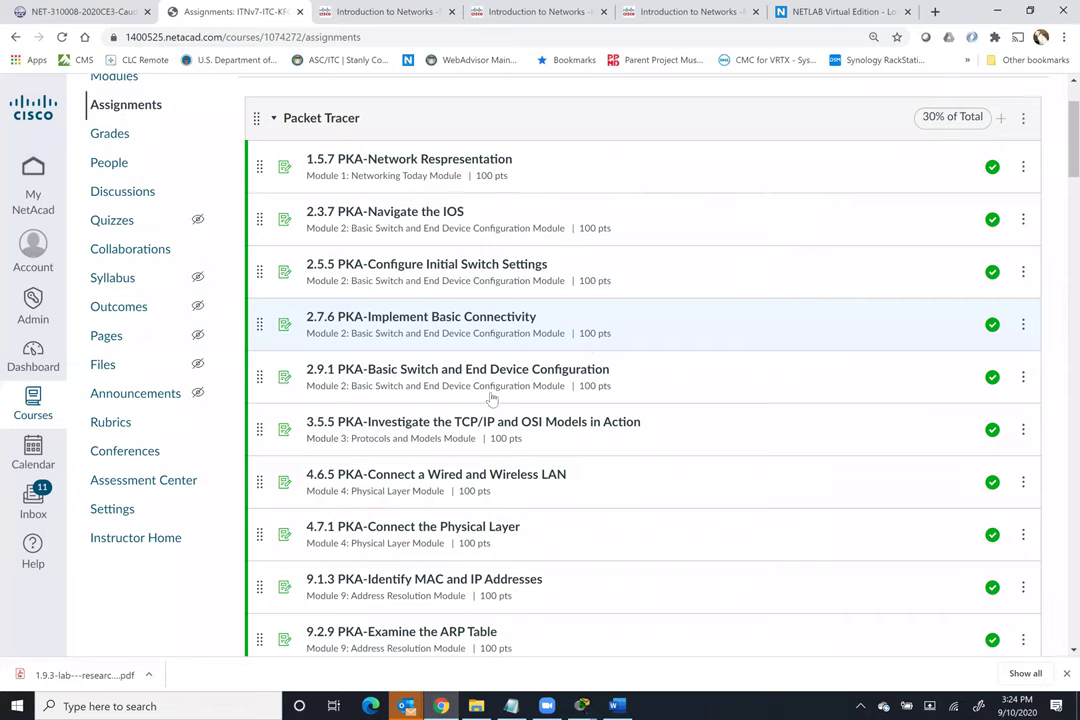
scroll(400, 355, up, 1)
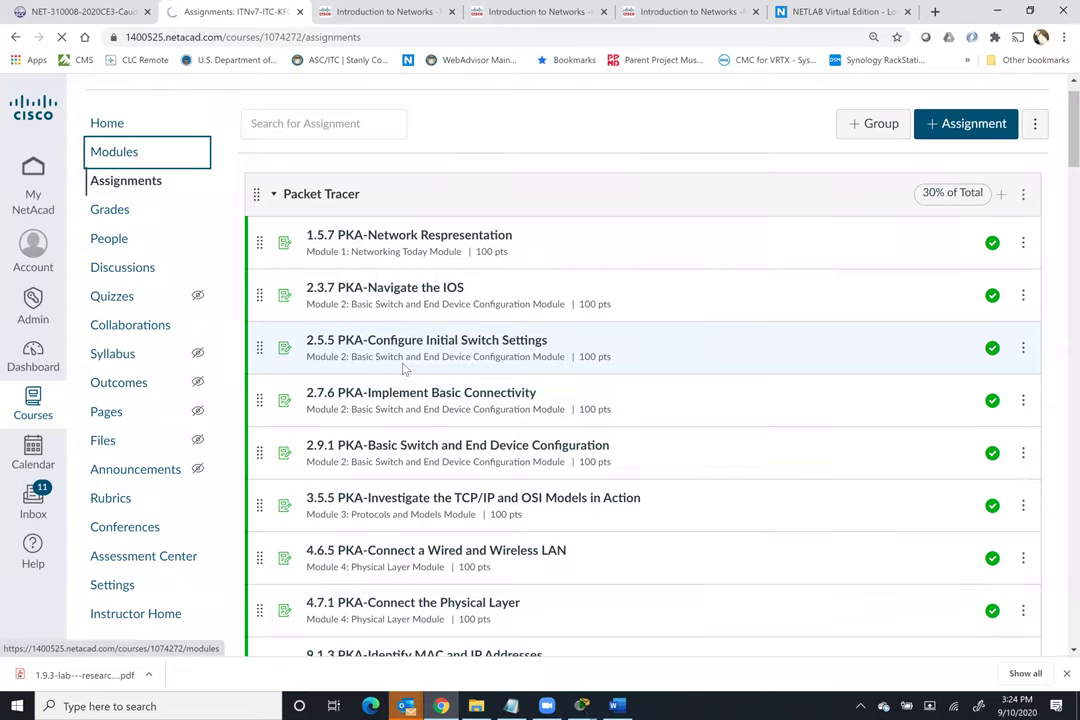
Step: Open the course's module list and look over the Packet Tracer activities and labs of Module 2
scroll(402, 340, down, 1)
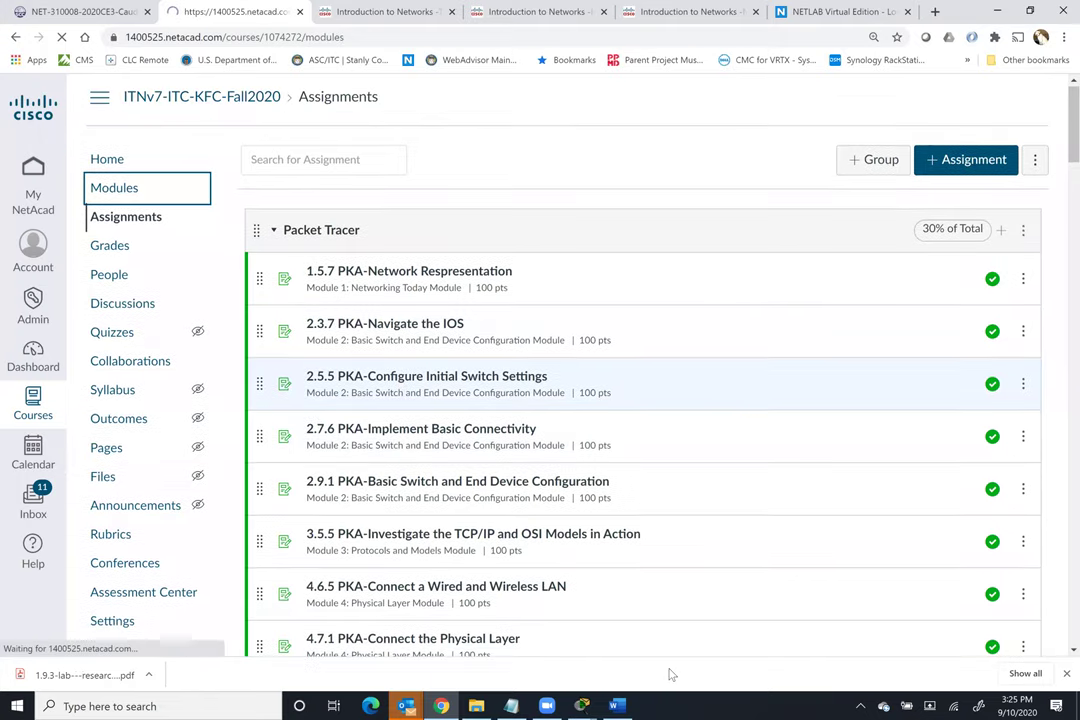
scroll(384, 410, down, 2)
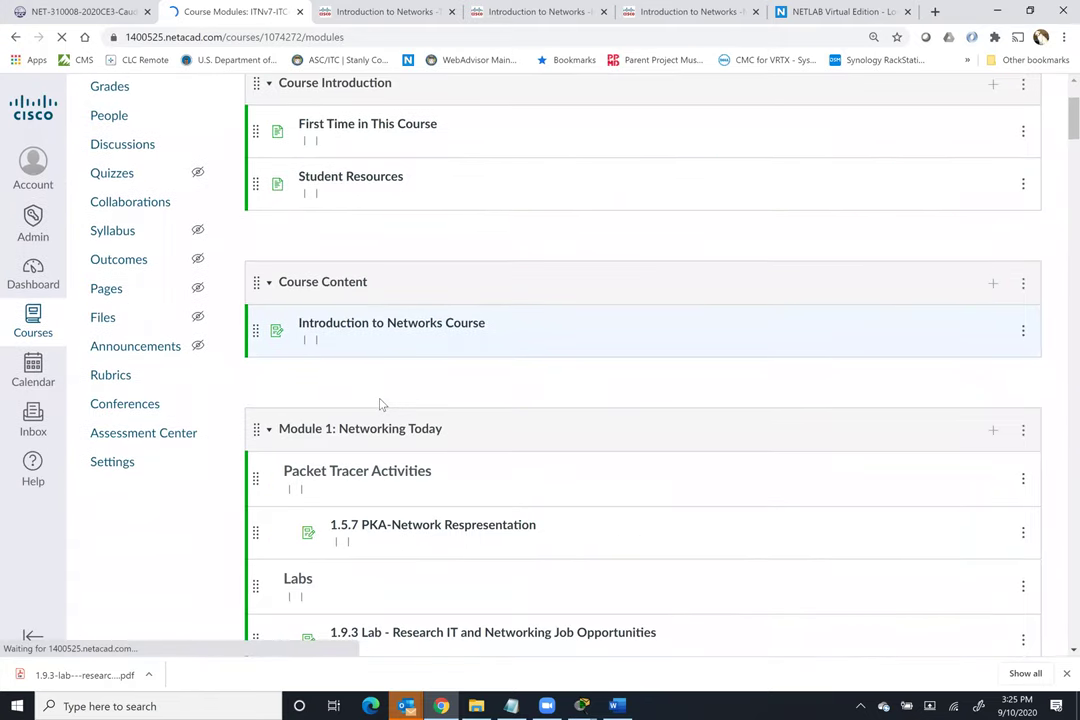
scroll(381, 406, down, 5)
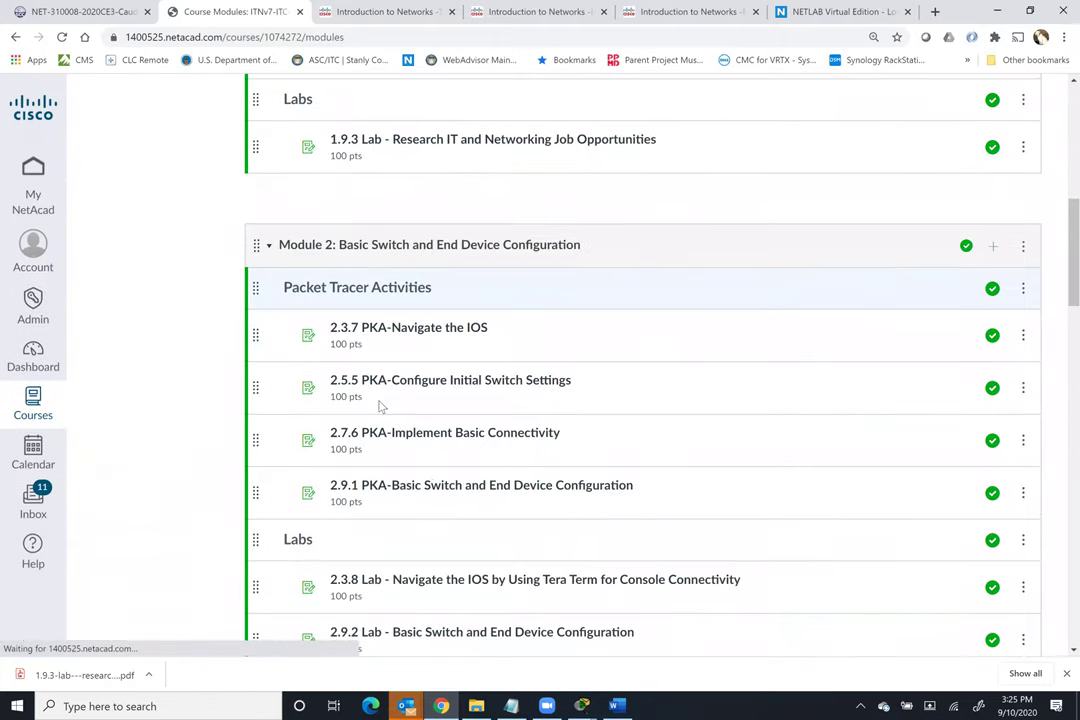
scroll(381, 406, down, 3)
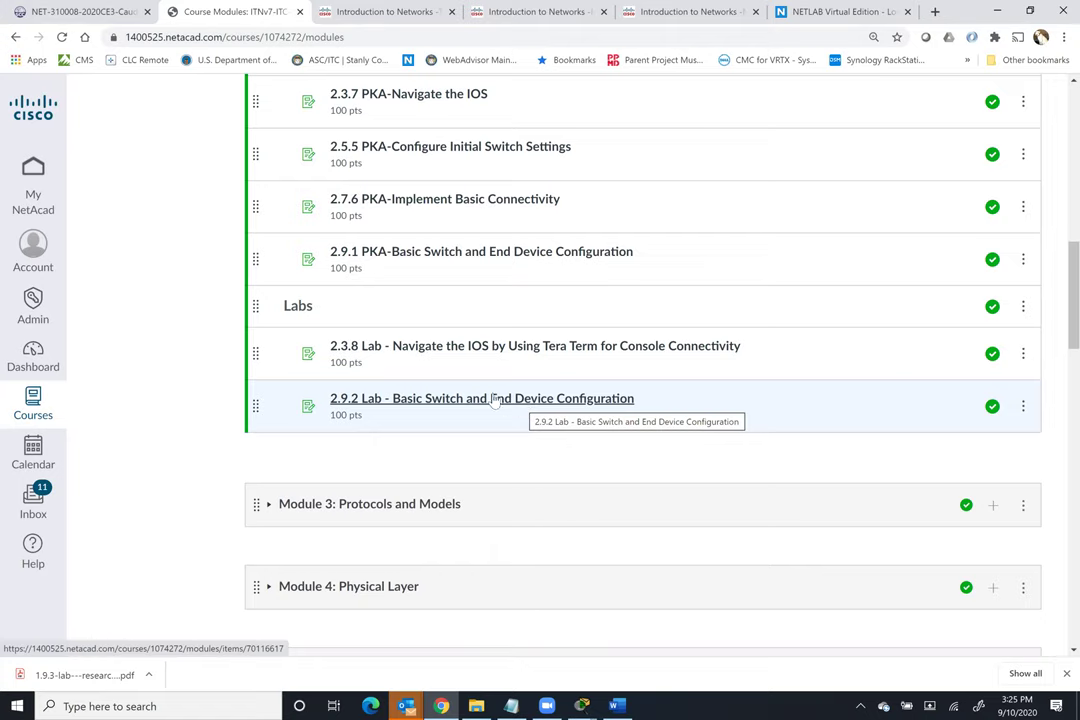
scroll(490, 395, up, 2)
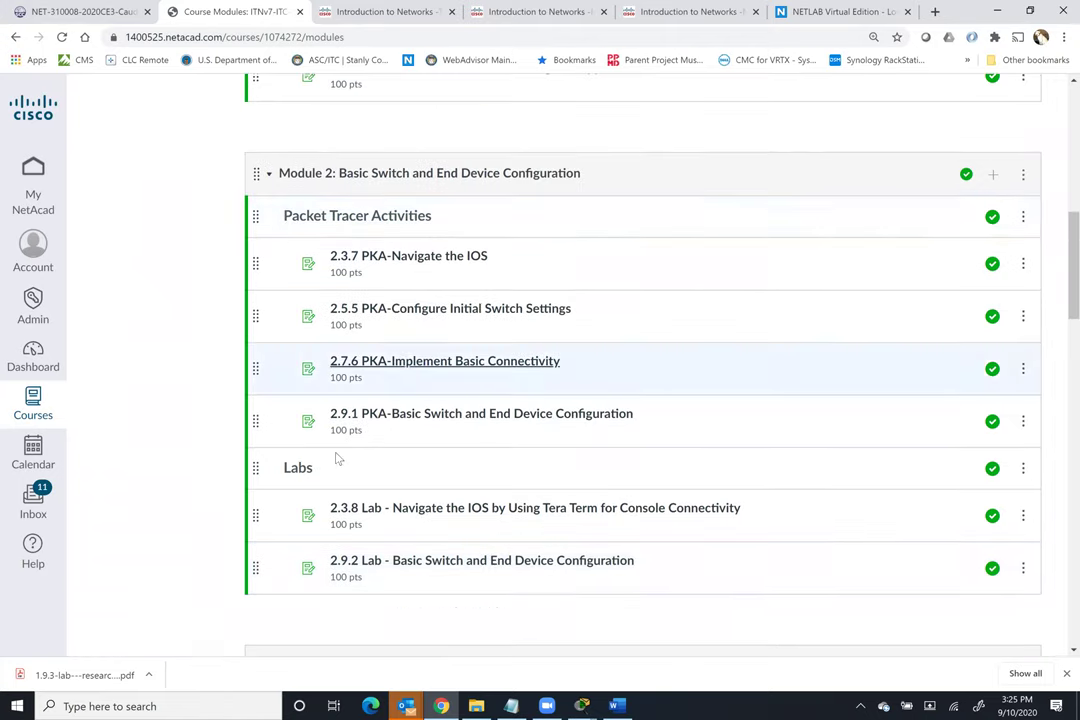
Step: Switch to the Notepad notes and highlight the netlabs.stanly.edu entry together with its hands-on labs line
click(511, 706)
click(776, 494)
click(815, 475)
shift+click(340, 467)
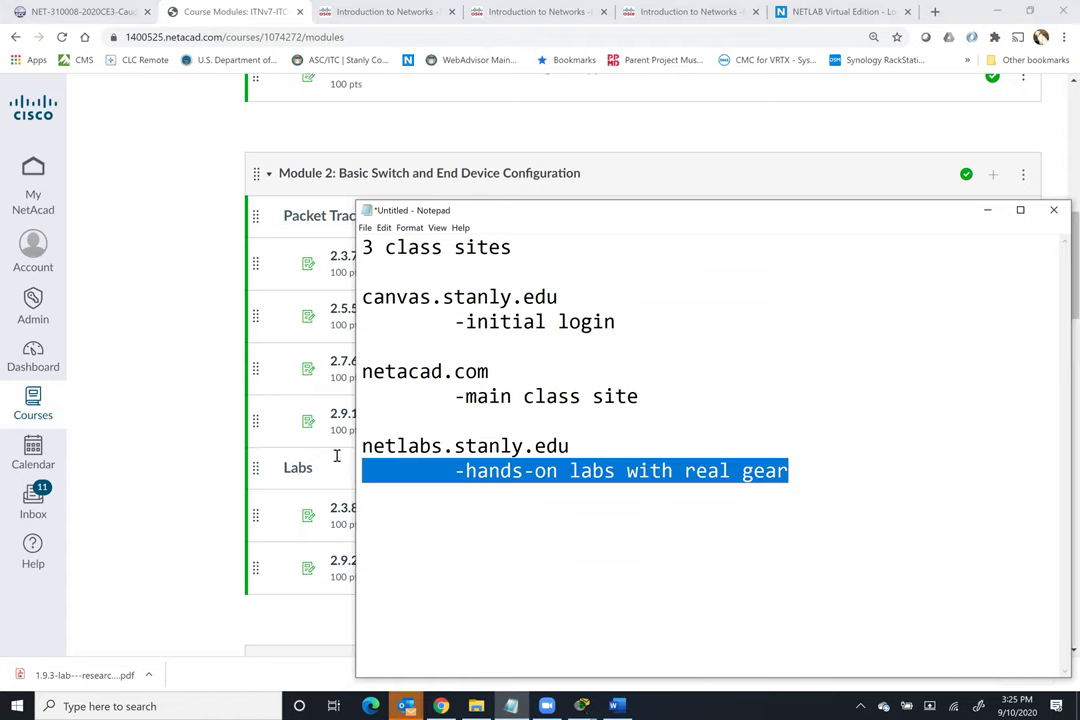
shift+click(362, 448)
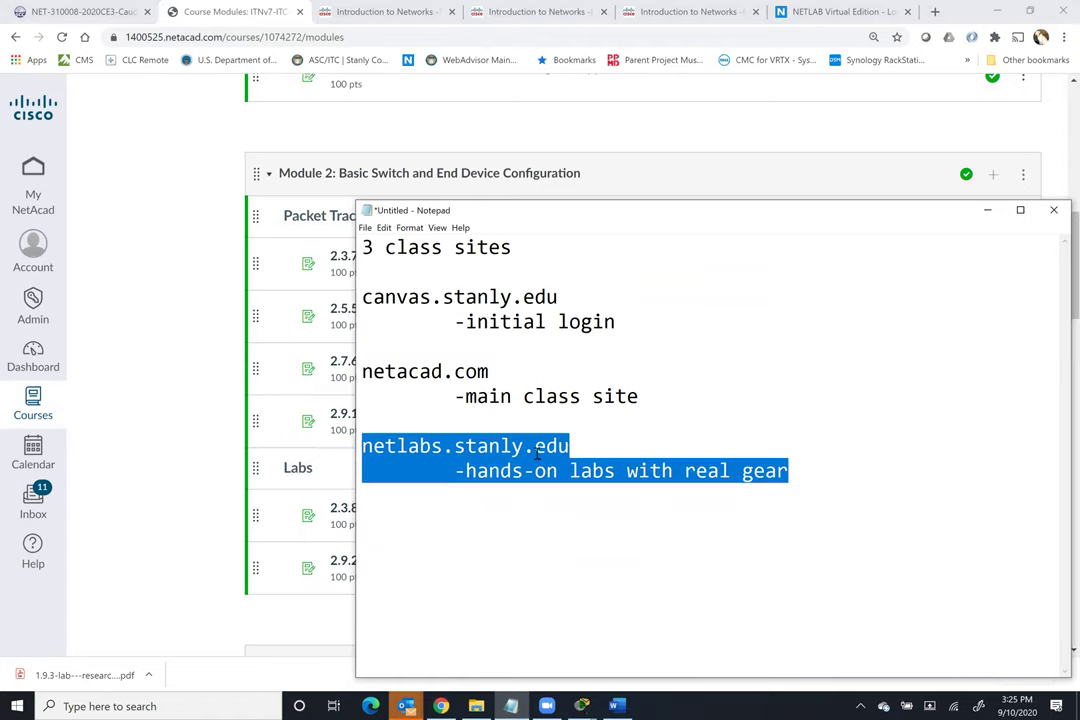
Step: Log in to netlabs.stanly.edu in Chrome with the prefilled credentials and start scheduling a lab reservation for yourself
click(840, 11)
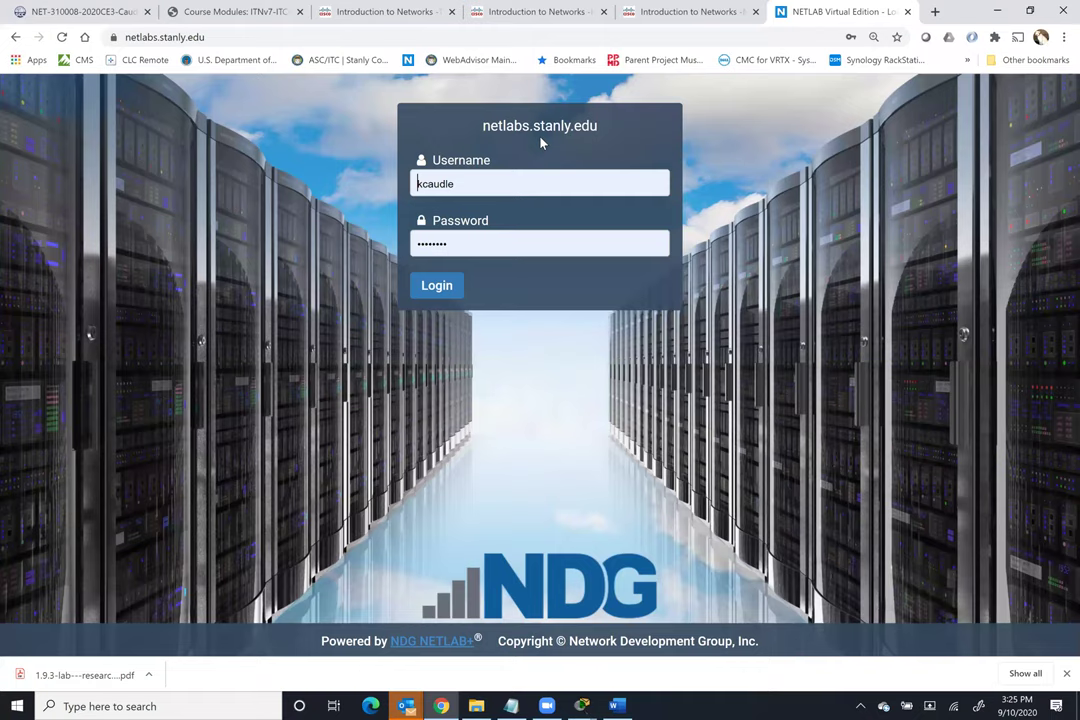
click(426, 289)
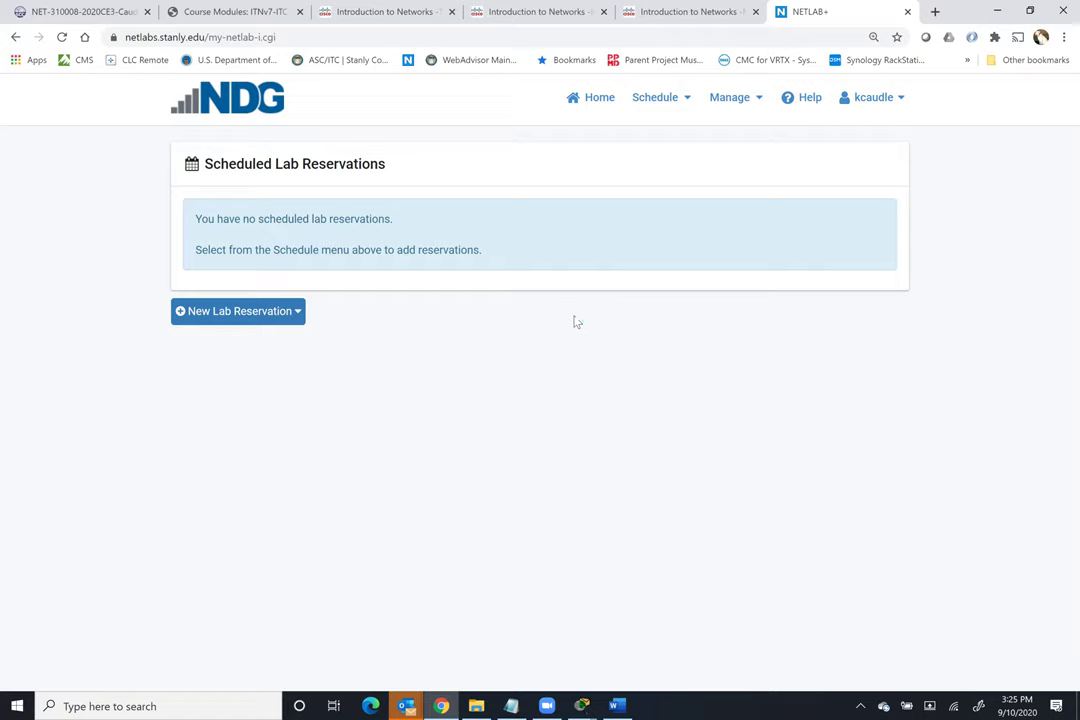
click(285, 313)
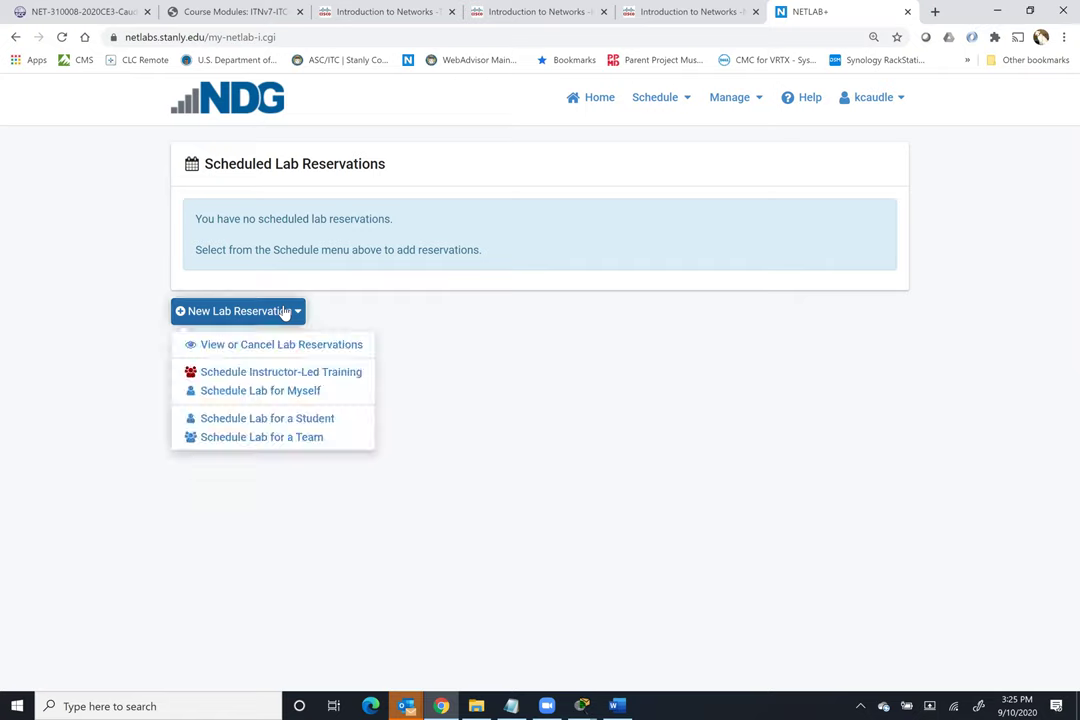
click(291, 390)
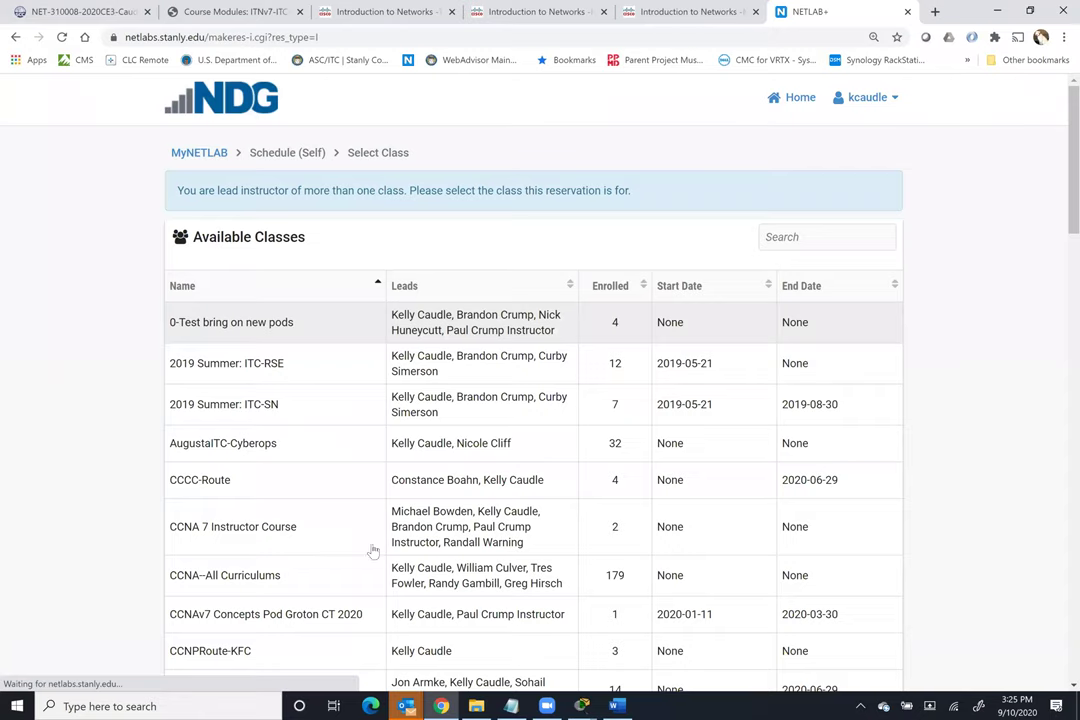
Step: Select the CCNA 7 Instructor Course class, the AE CCNA1 v7.0 - MDP content and the 2.9.2 Basic Switch and End Device Configuration lab
scroll(335, 470, down, 1)
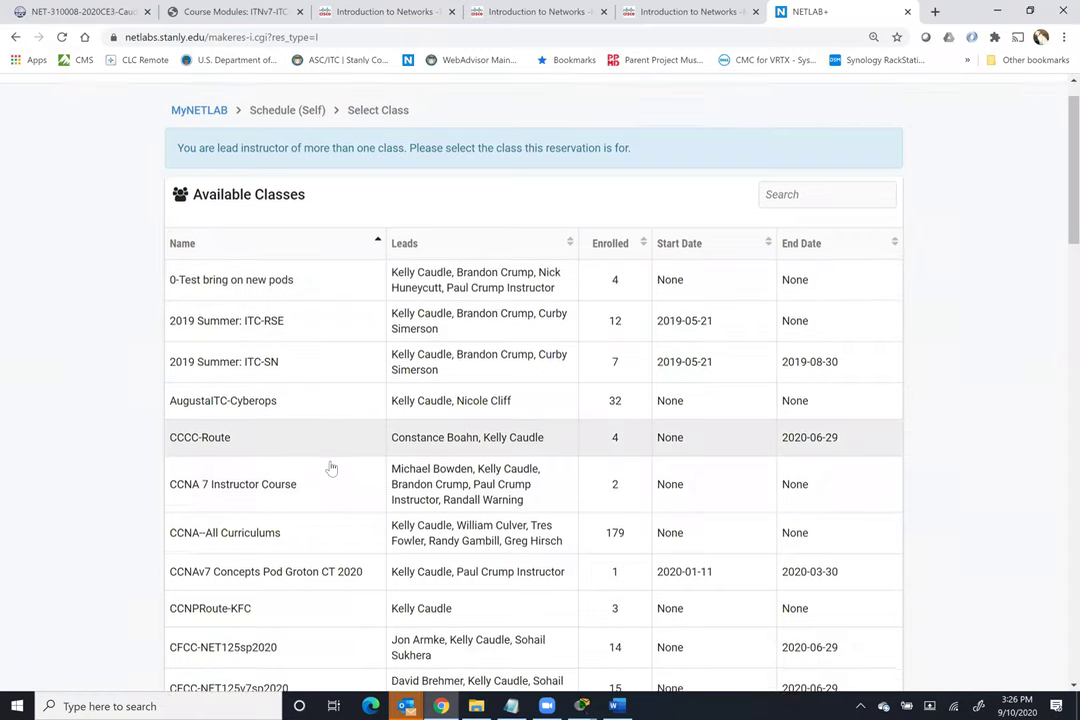
scroll(331, 468, down, 1)
click(277, 455)
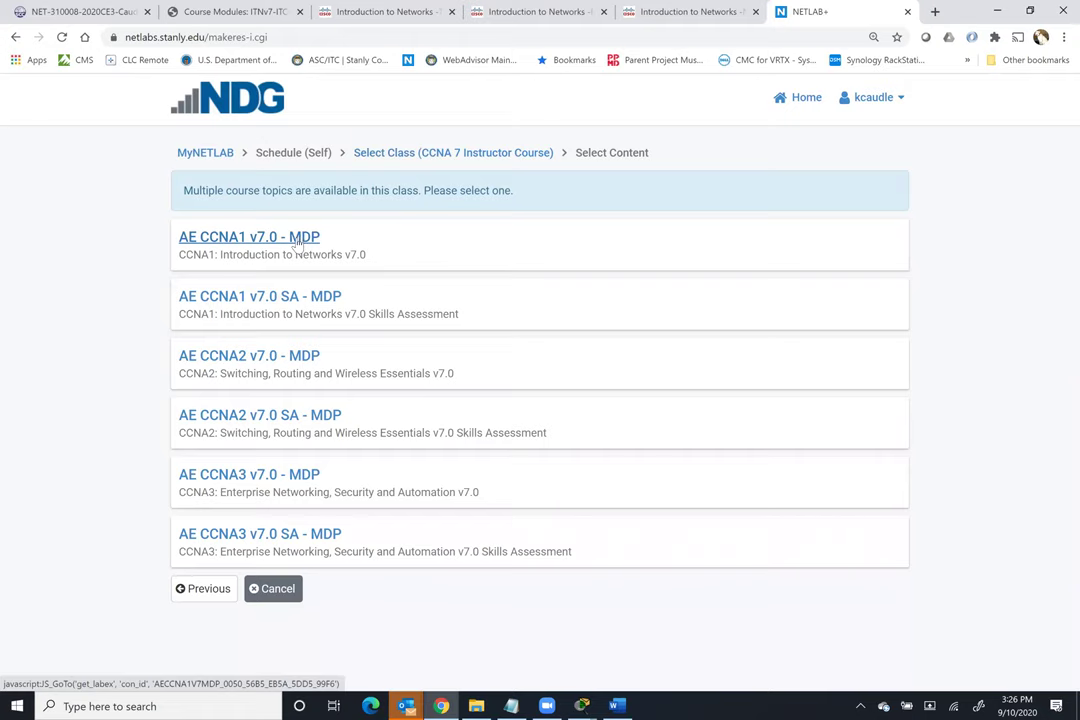
click(297, 240)
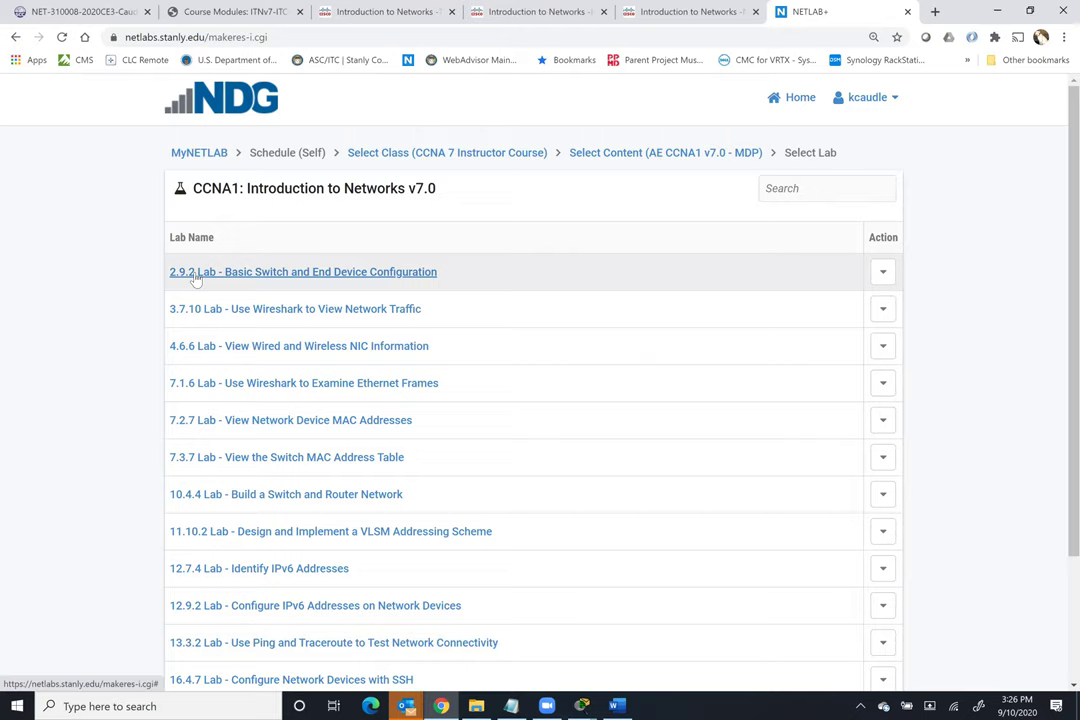
click(314, 271)
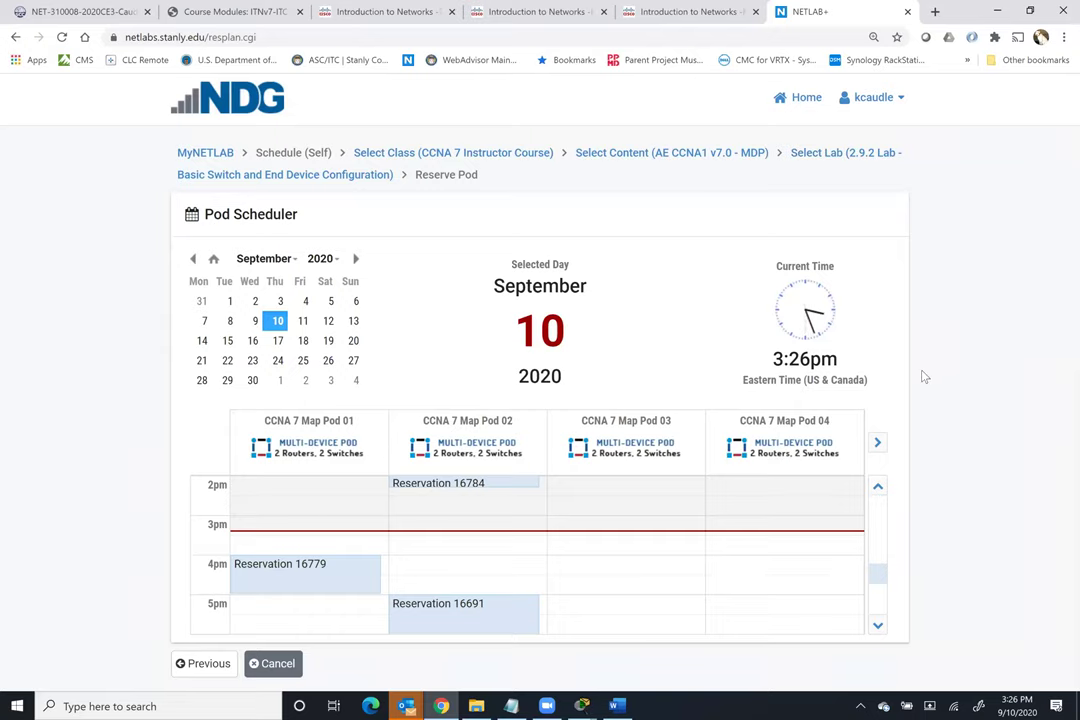
Step: Look through the CCNA 7 Map pods in the Pod Scheduler to compare their reservations for September 10
click(877, 444)
click(877, 444)
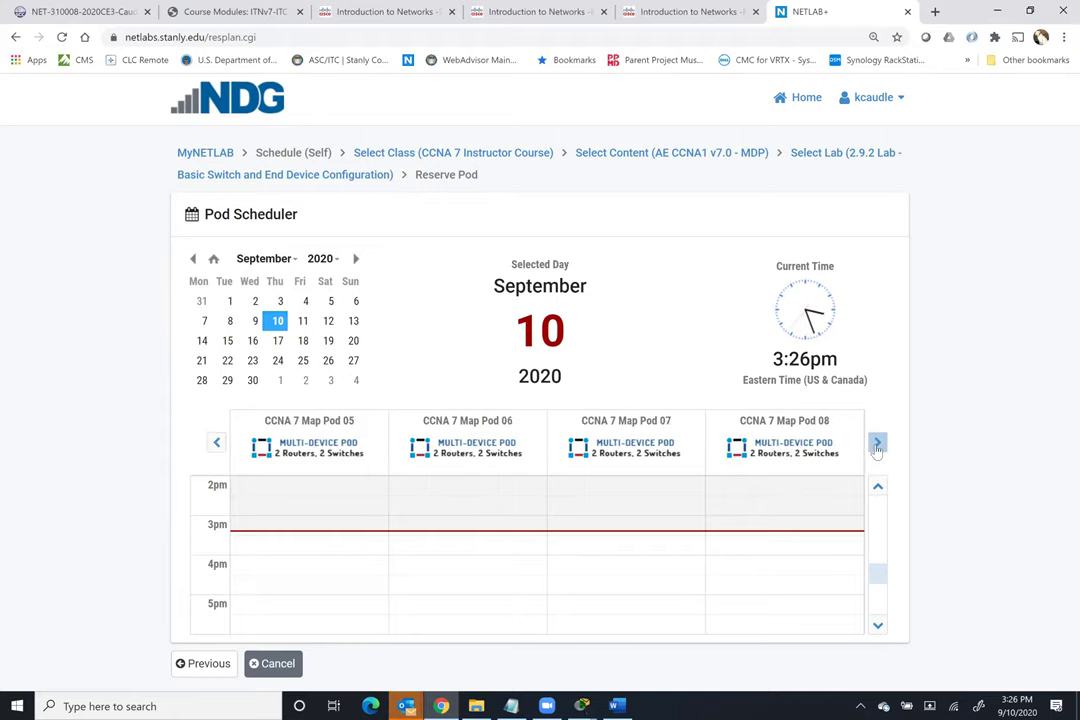
click(877, 445)
click(876, 444)
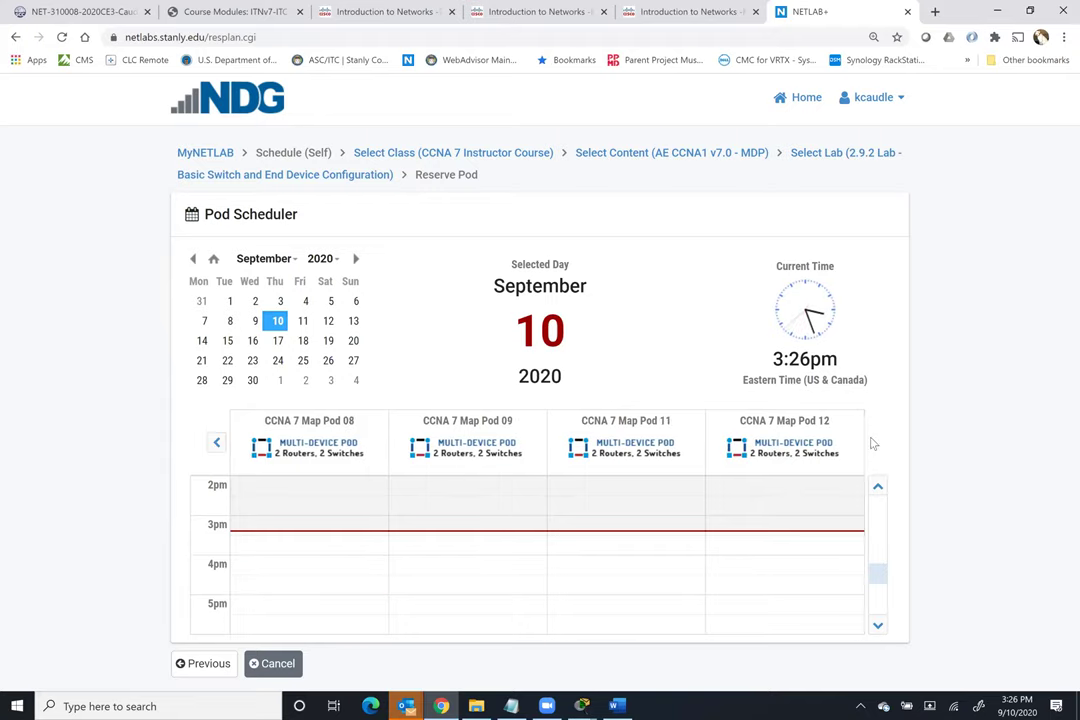
click(217, 444)
click(217, 444)
click(217, 444)
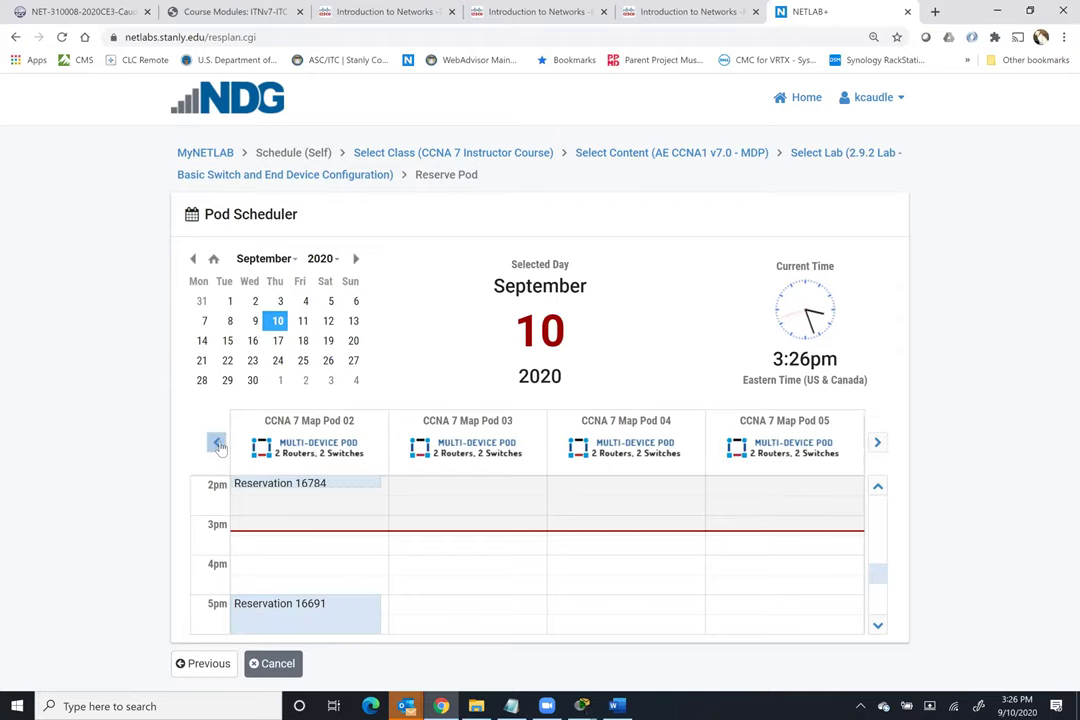
click(877, 443)
click(877, 443)
click(877, 443)
click(877, 443)
click(877, 443)
click(877, 443)
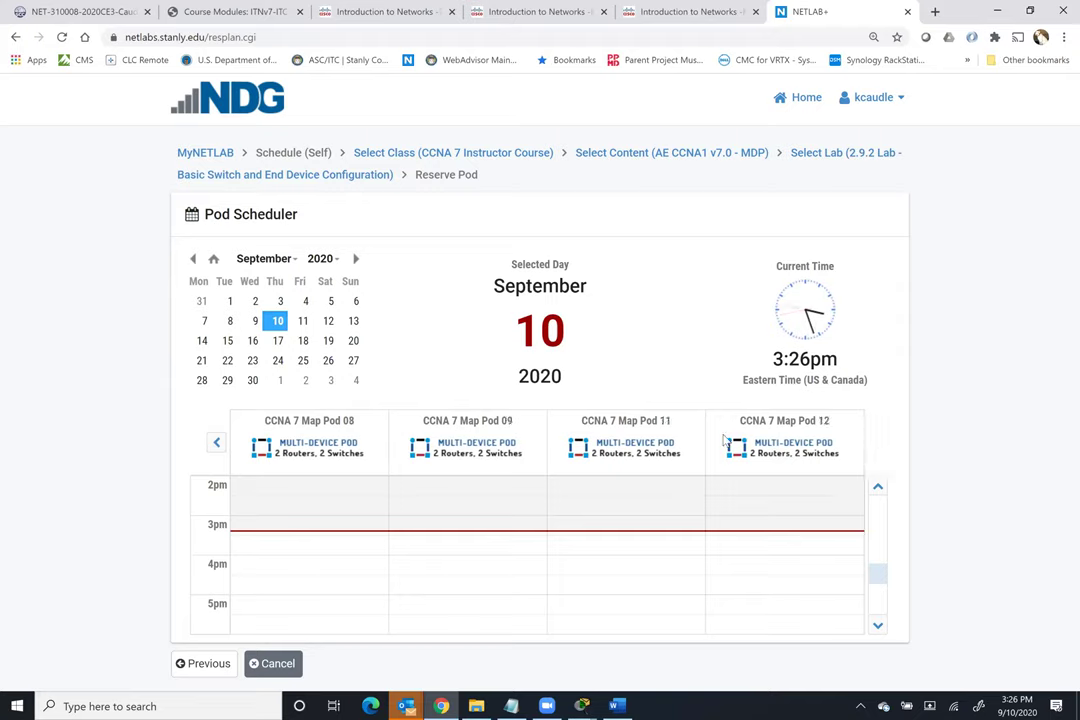
click(215, 444)
click(215, 445)
click(215, 445)
click(215, 444)
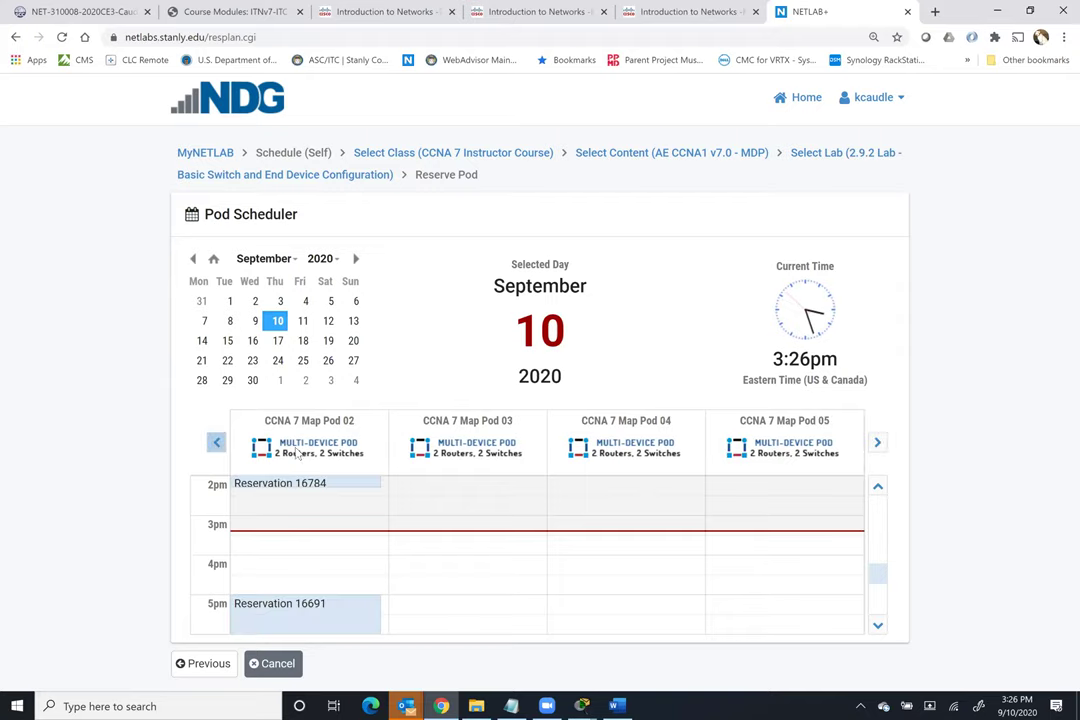
Step: Choose the current 3pm slot on CCNA 7 Map Pod 12 for September 10, 2020
click(878, 443)
click(878, 443)
click(878, 443)
click(878, 443)
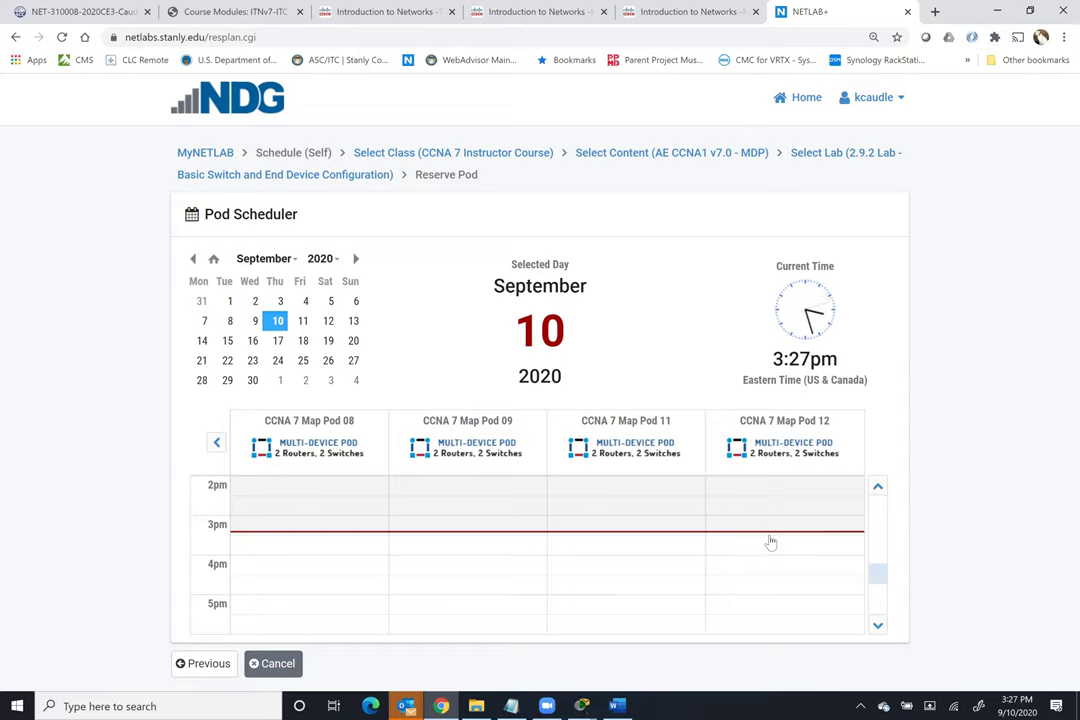
click(770, 540)
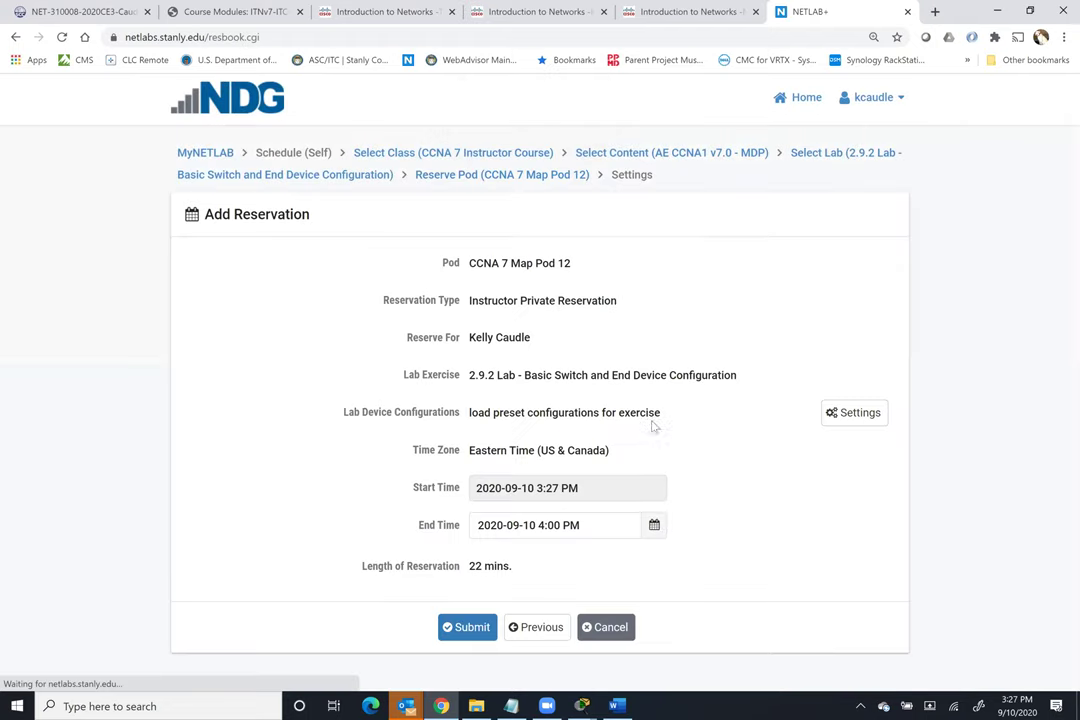
Step: Set the reservation's end time to 2020-09-10 6:30 PM and check the length of the reservation
click(655, 525)
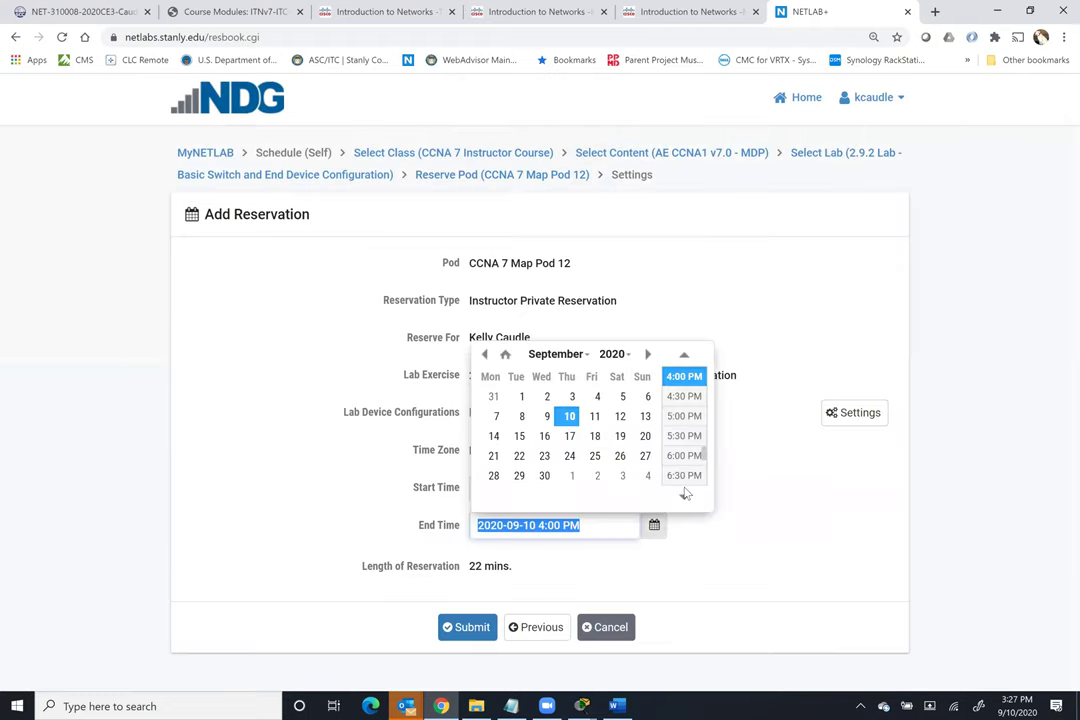
click(683, 476)
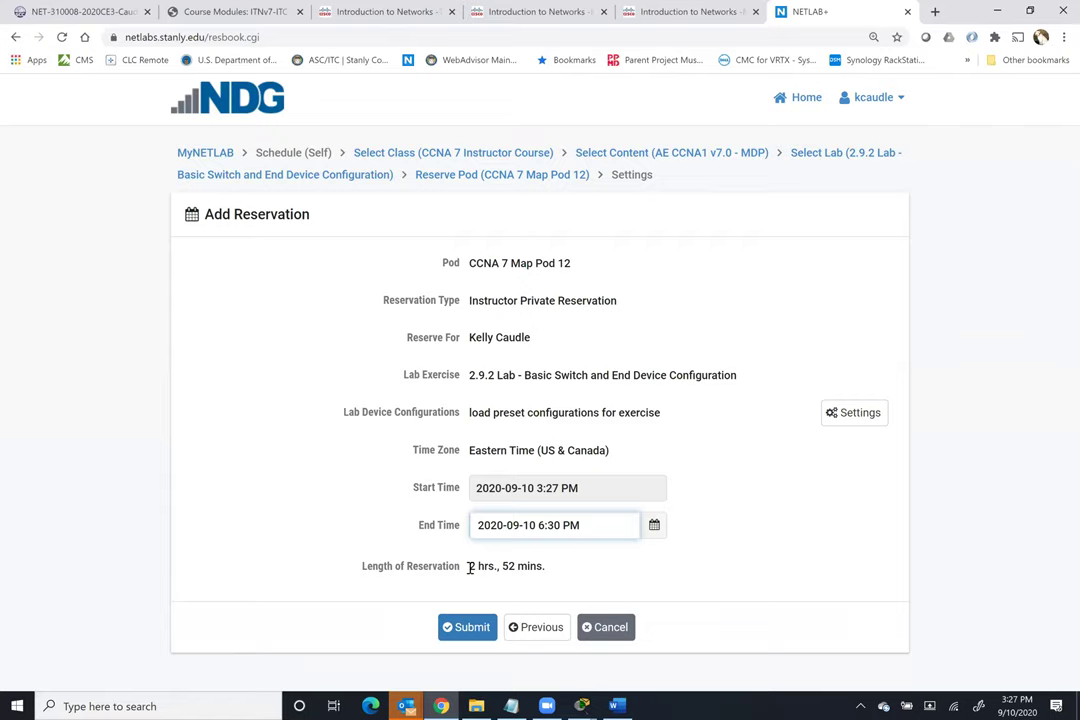
drag(470, 568, 546, 583)
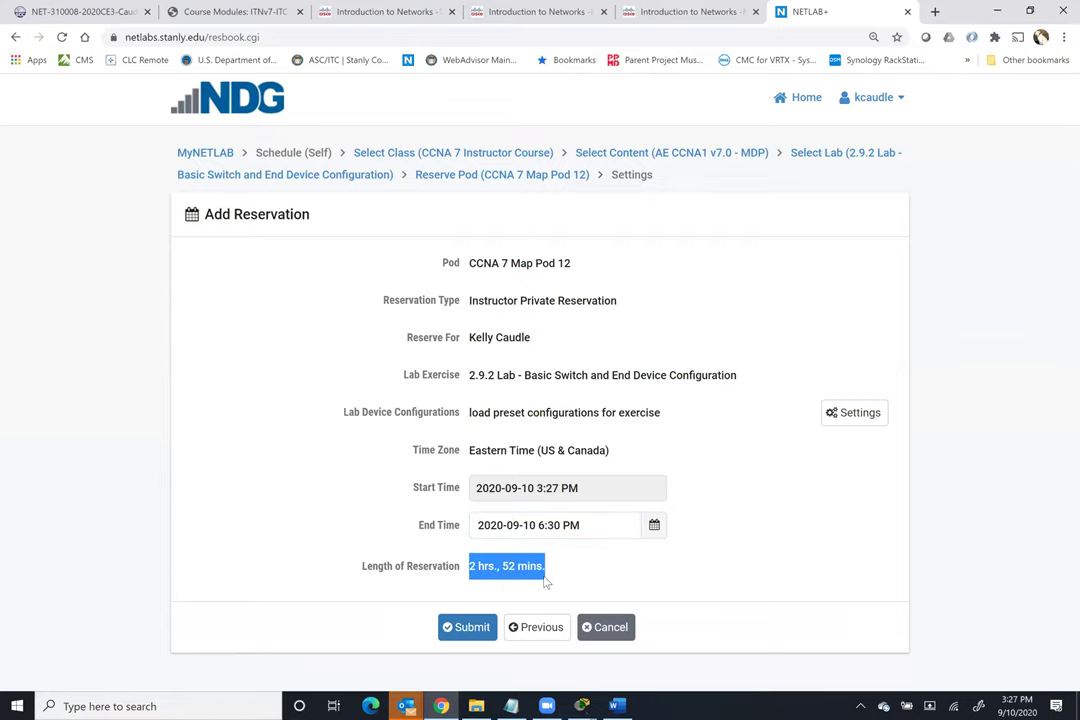
click(474, 562)
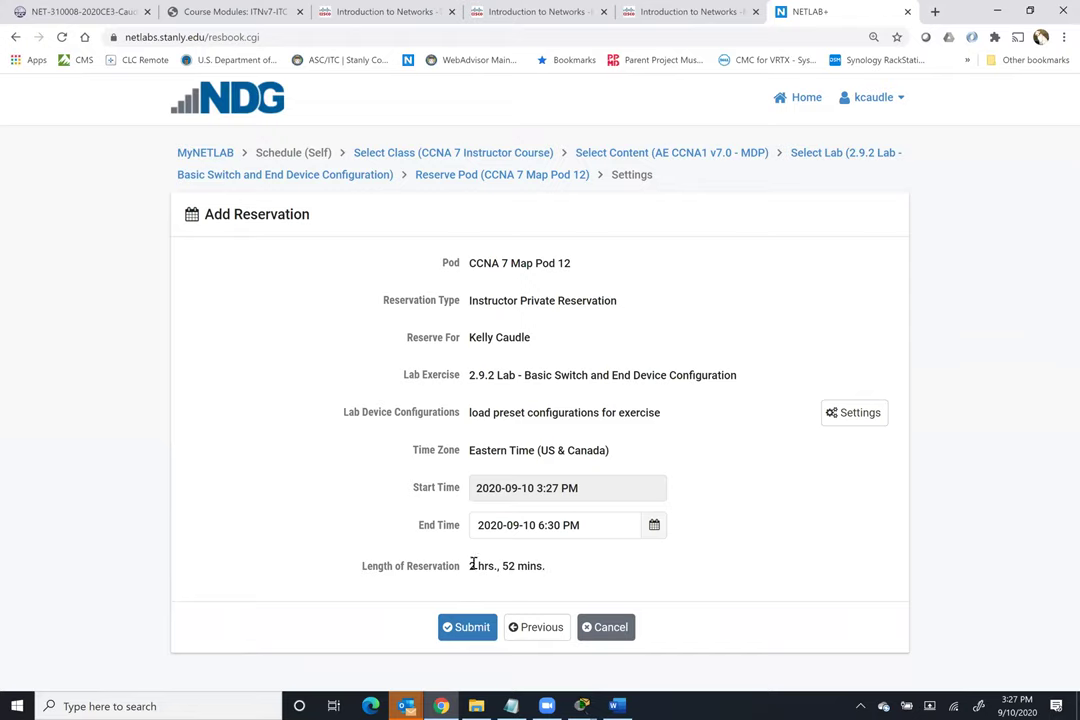
Step: Submit the CCNA 7 Map Pod 12 reservation and acknowledge its confirmation
click(476, 628)
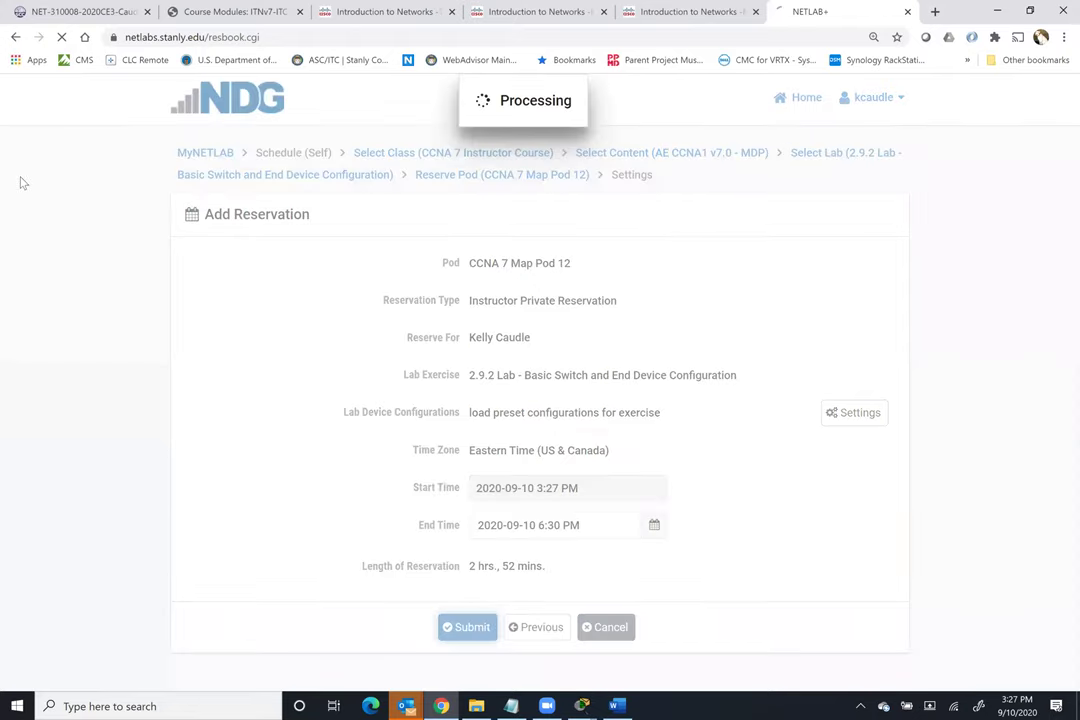
click(540, 303)
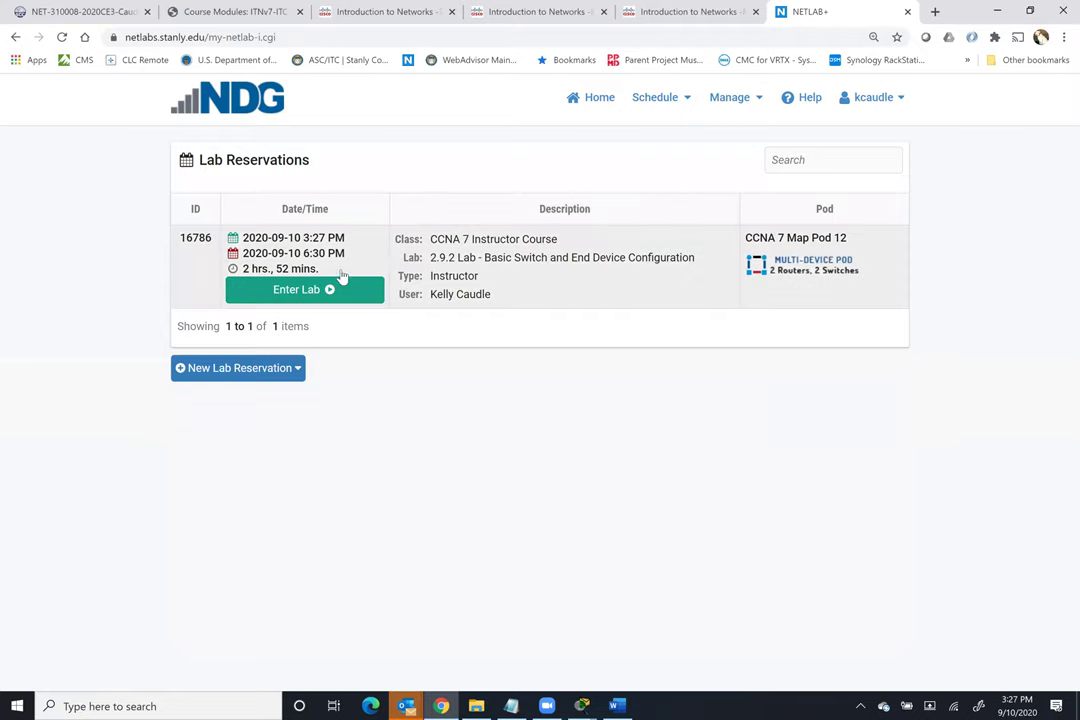
Step: Start another lab reservation for yourself with the CCNA 7 Instructor Course, AE CCNA1 v7.0 - MDP and the 2.9.2 lab
click(251, 370)
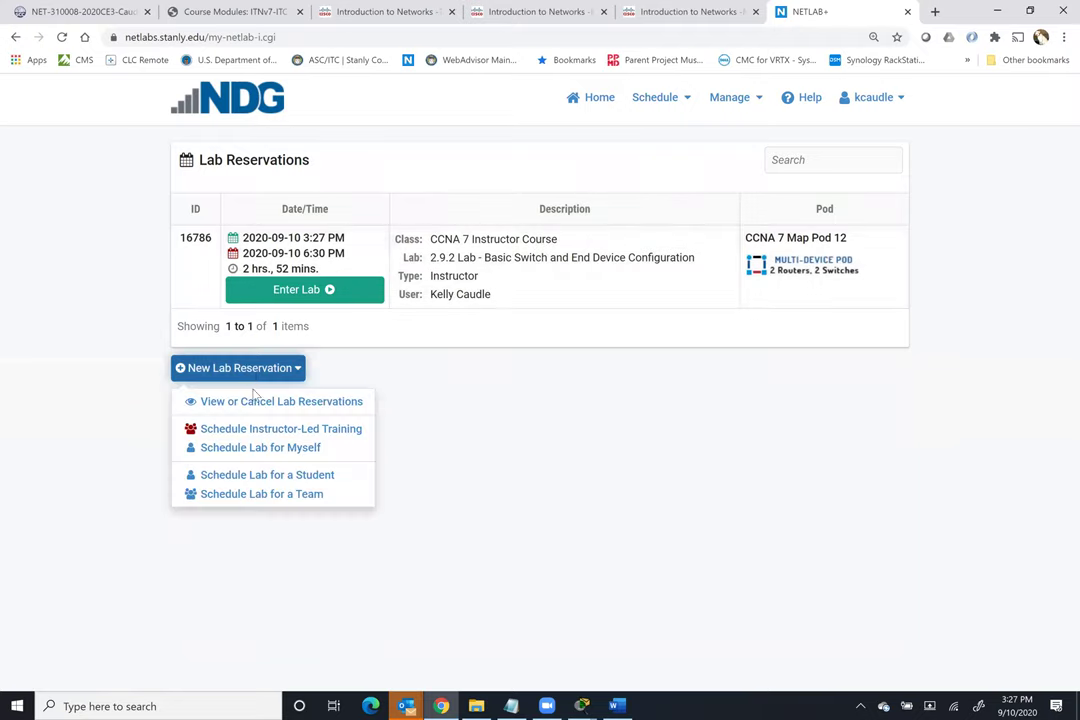
click(258, 450)
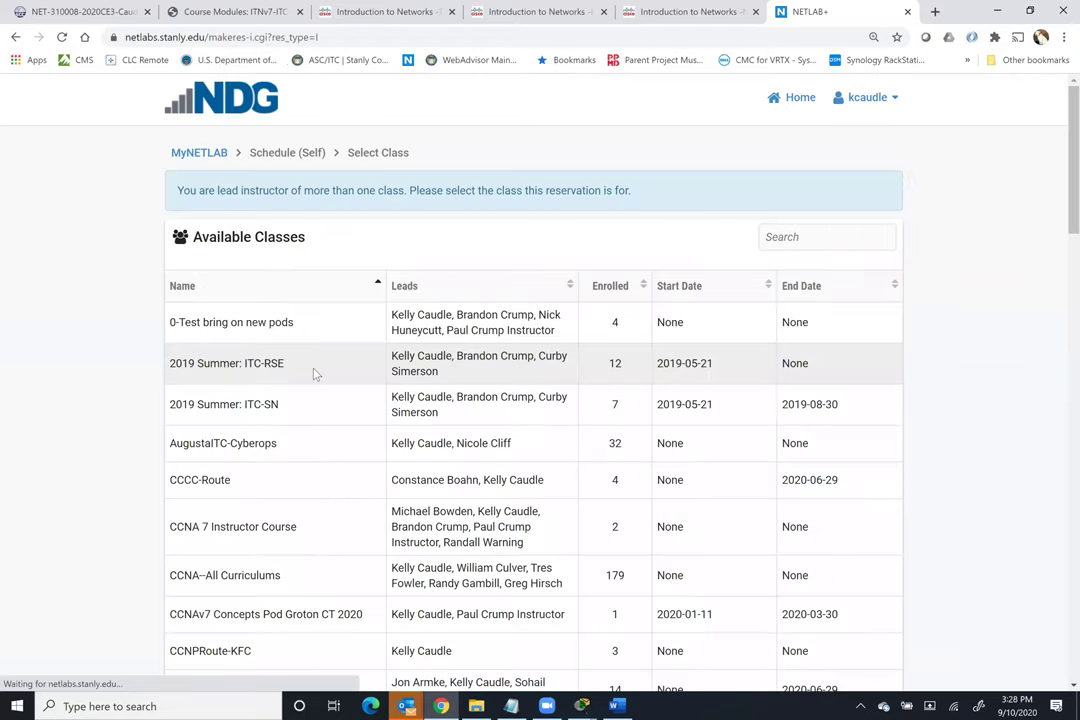
click(255, 236)
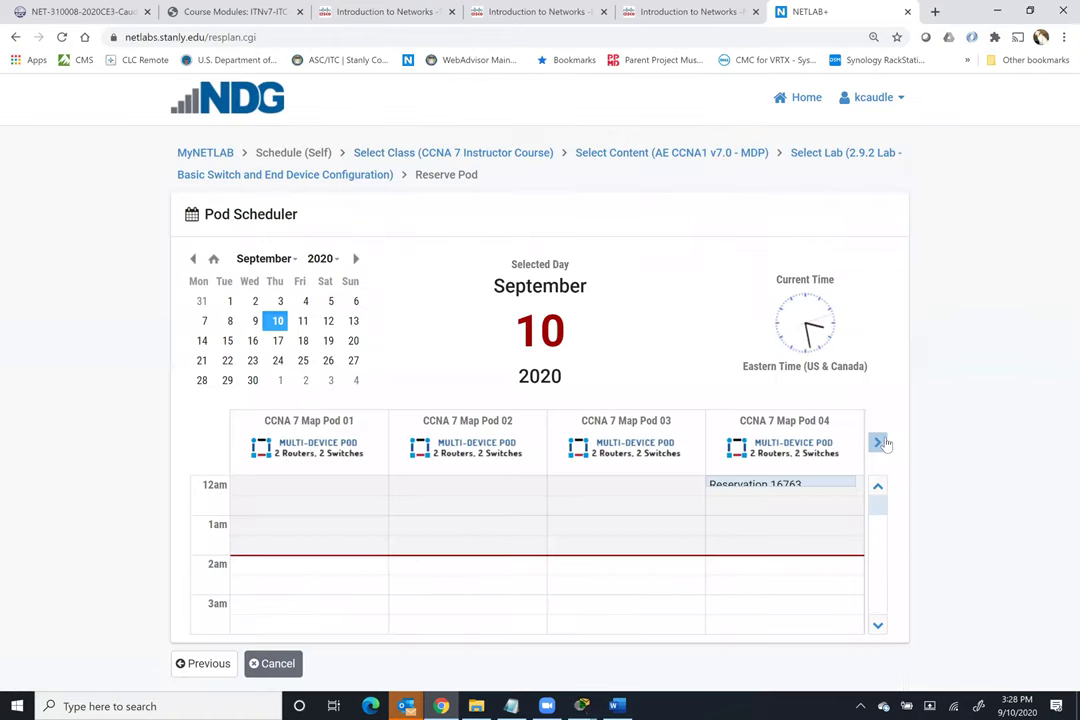
Step: Choose the 8 AM slot on CCNA 7 Map Pod 04 for September 12, 2020
click(878, 442)
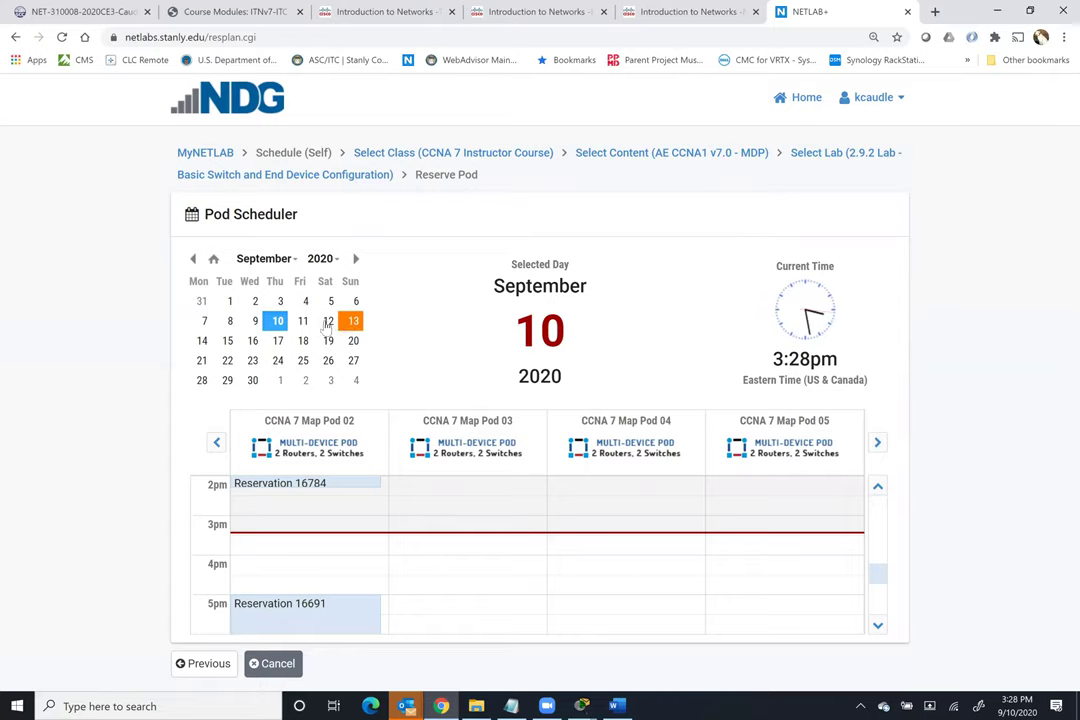
click(328, 321)
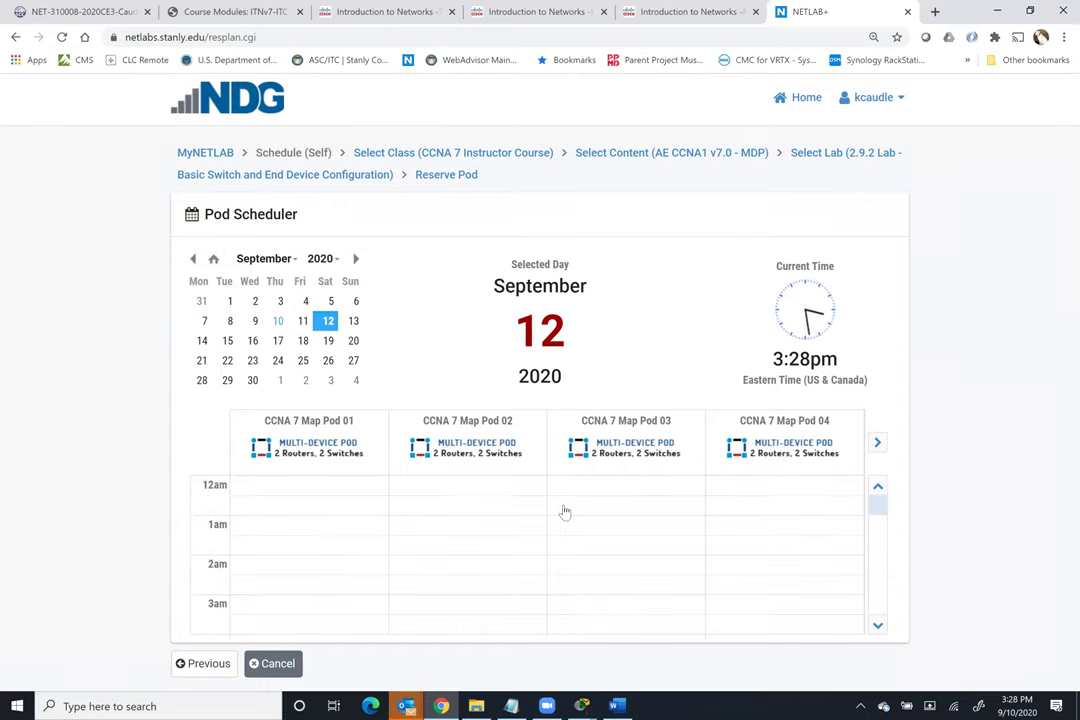
scroll(565, 512, down, 8)
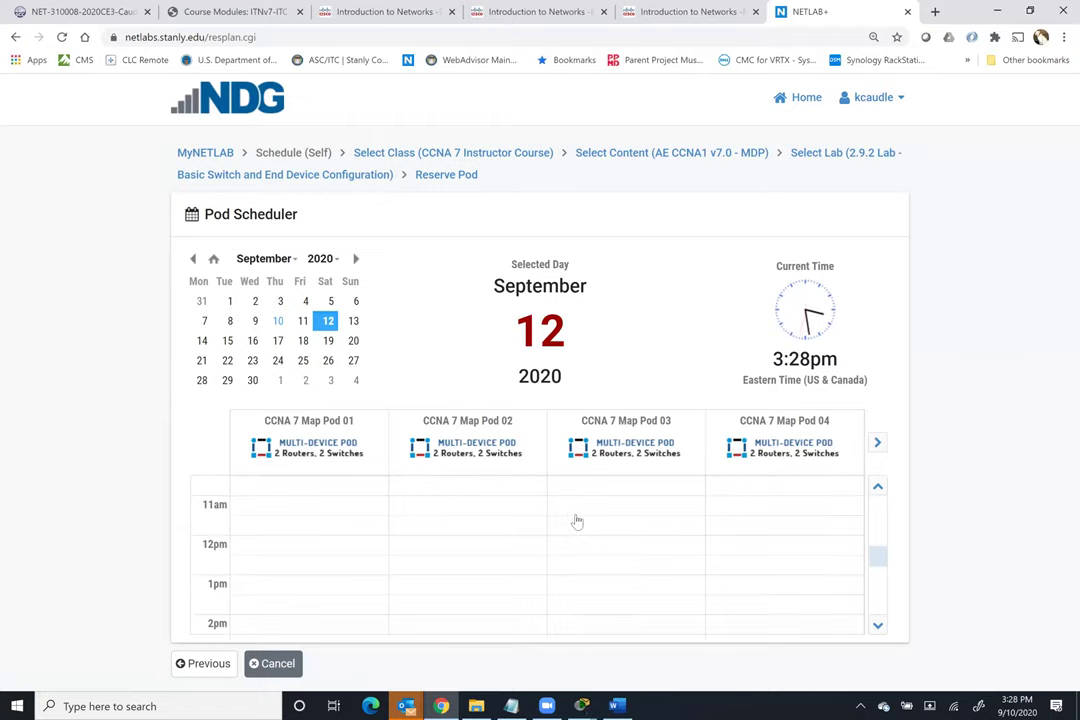
scroll(569, 505, up, 8)
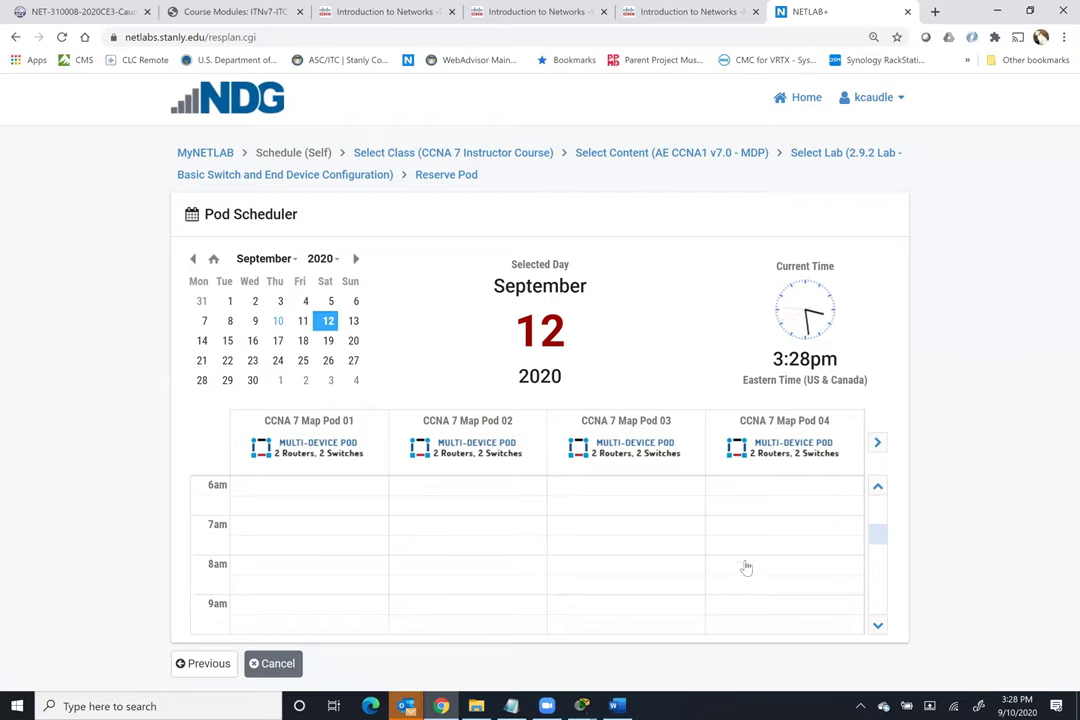
click(710, 475)
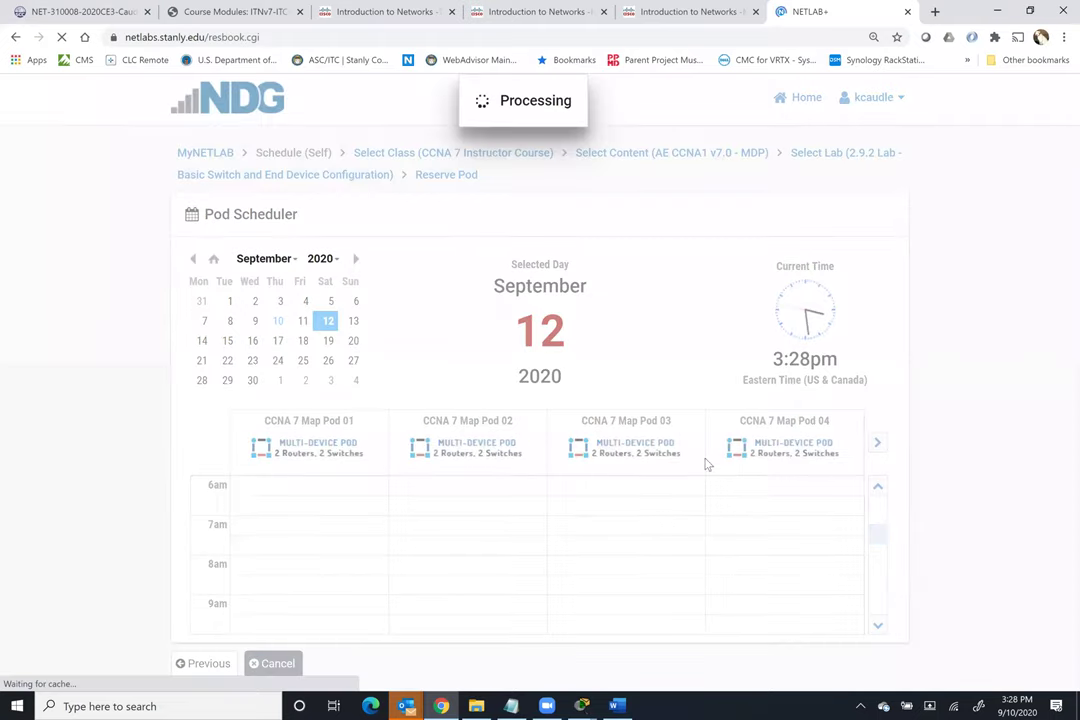
click(654, 525)
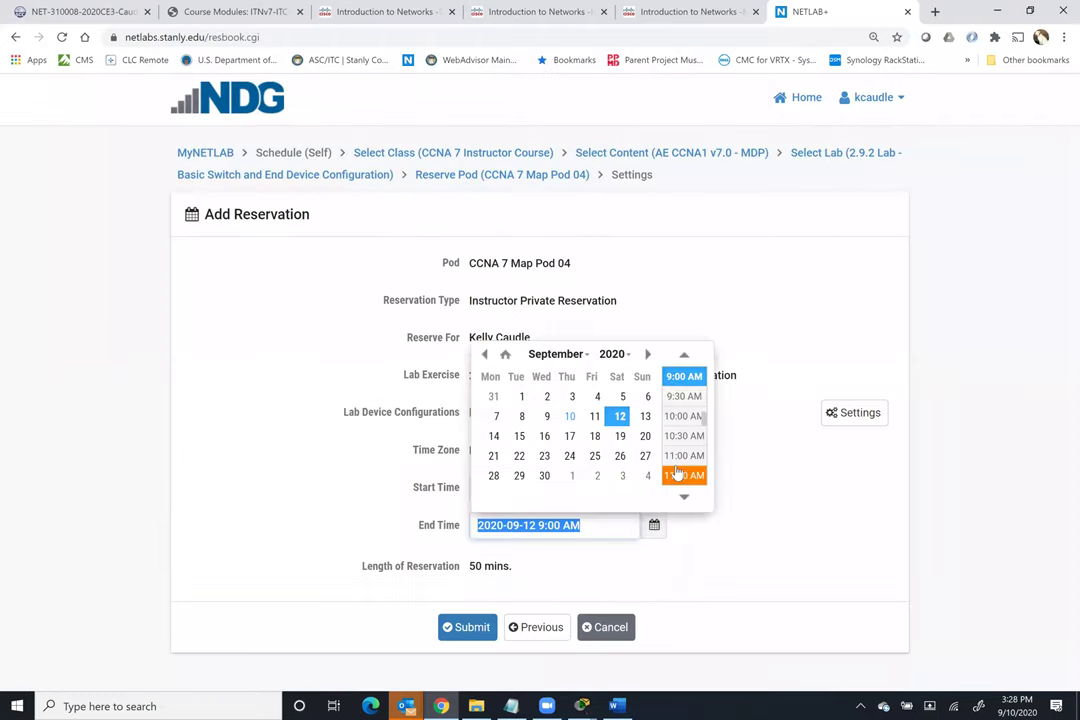
click(684, 465)
click(467, 630)
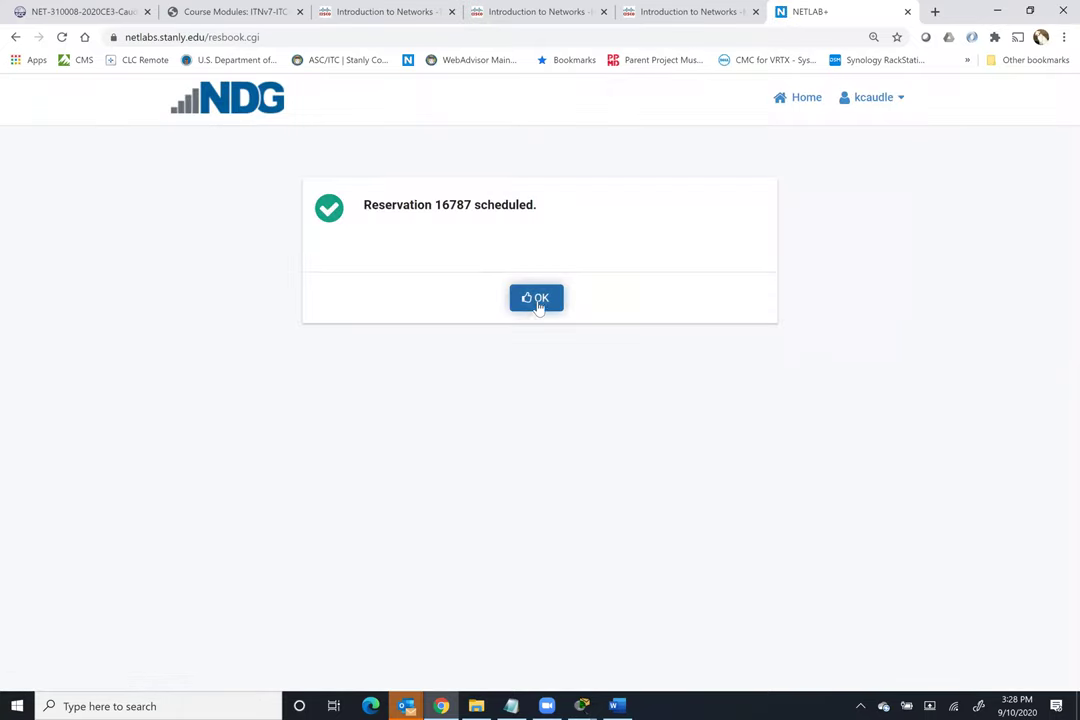
click(537, 302)
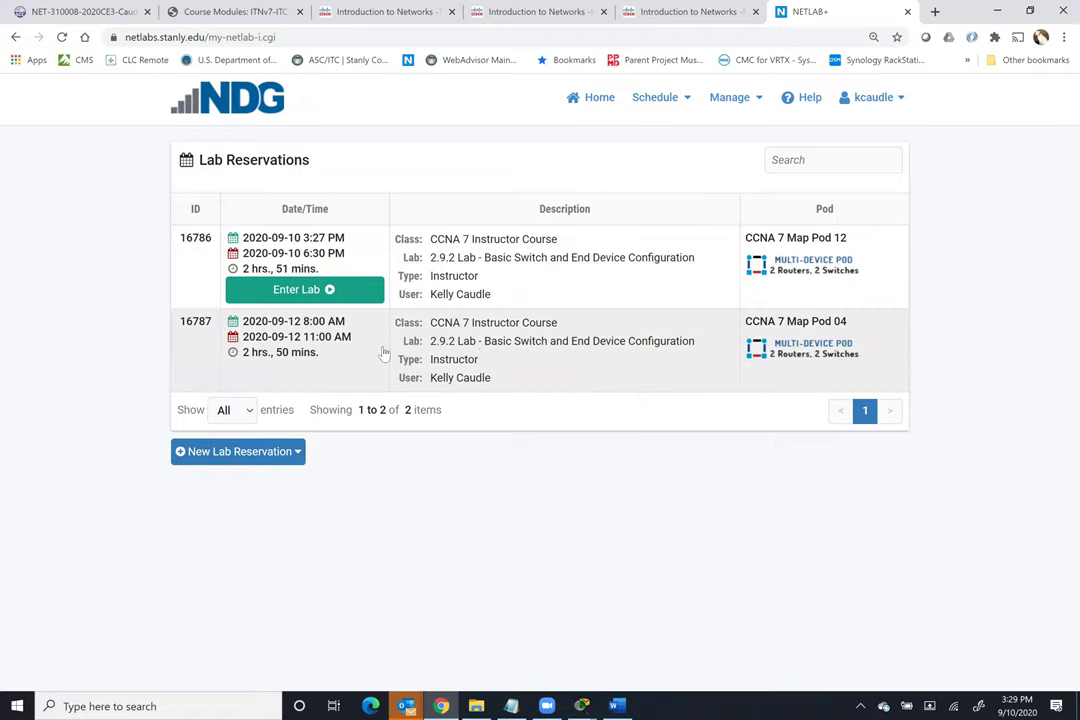
Step: Cancel the September 12 reservation on CCNA 7 Map Pod 04
click(200, 321)
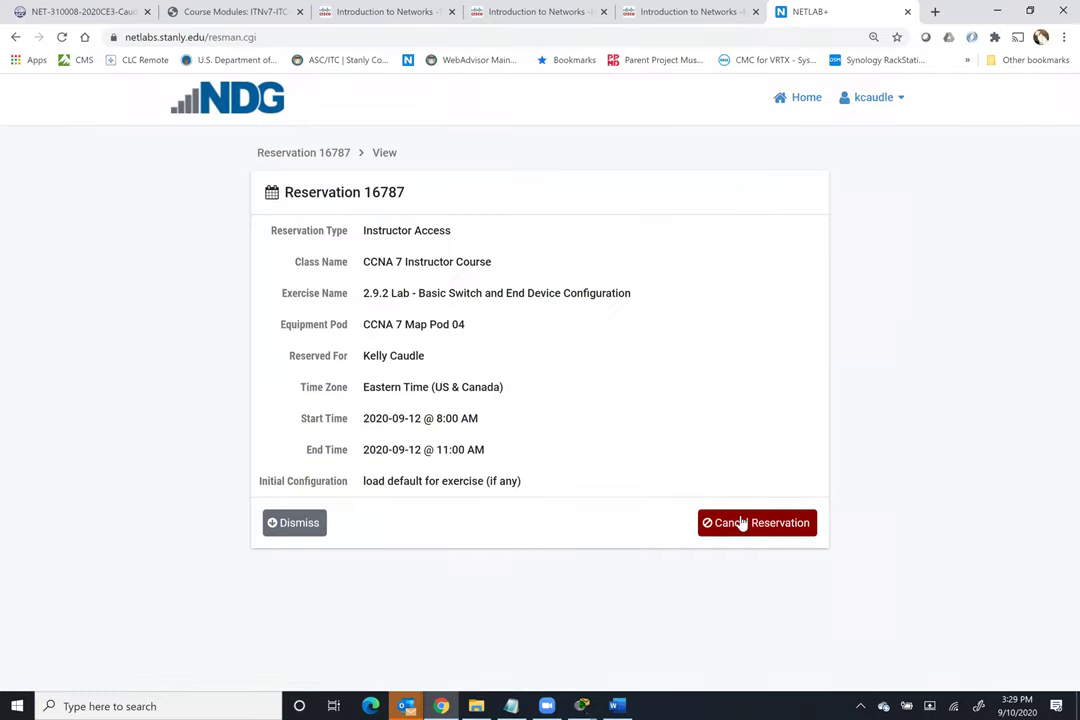
click(742, 523)
click(507, 341)
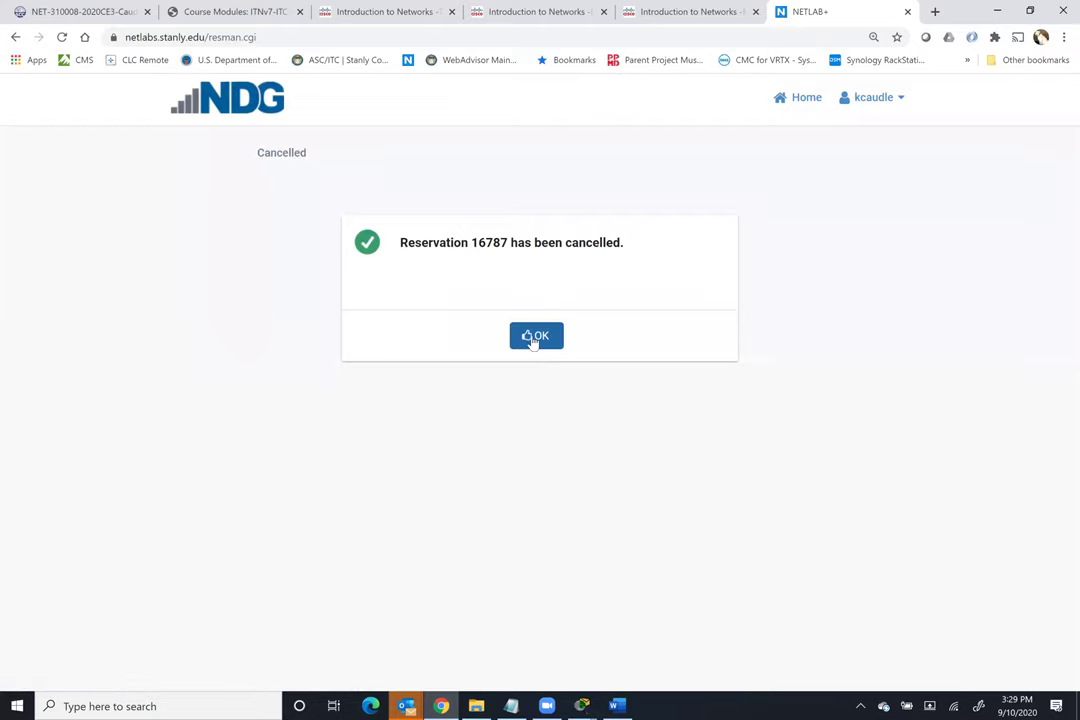
click(533, 339)
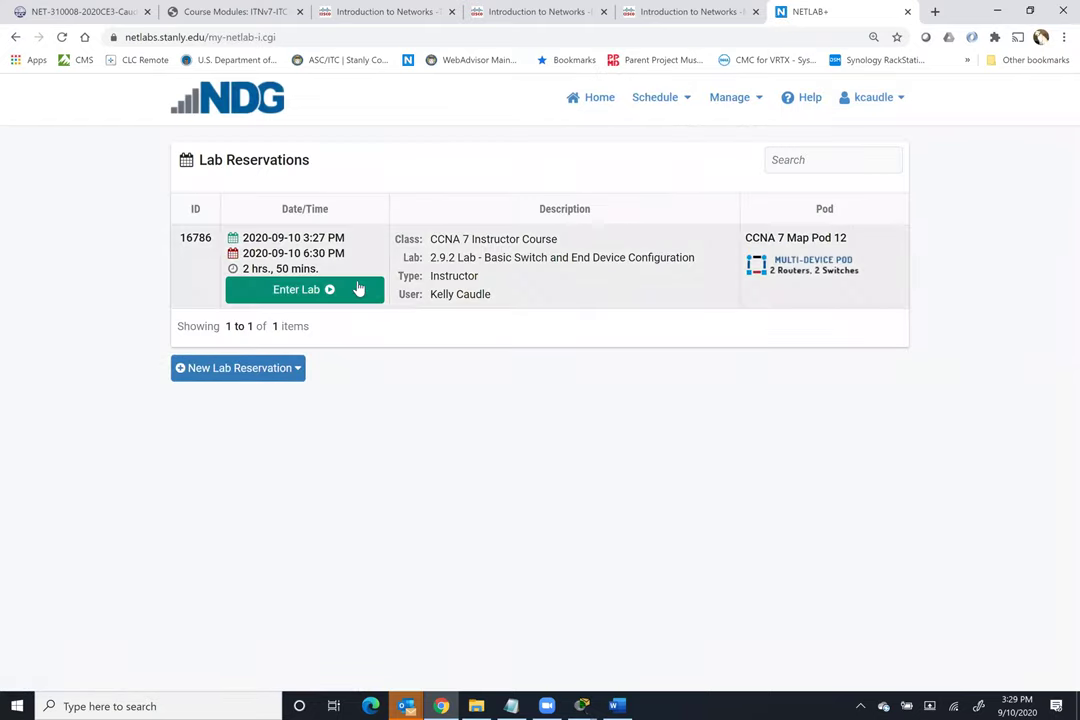
Step: Enter the reserved Pod 12 lab and look at the S1 and S2 consoles and the PC-A and PC-B desktops
click(312, 290)
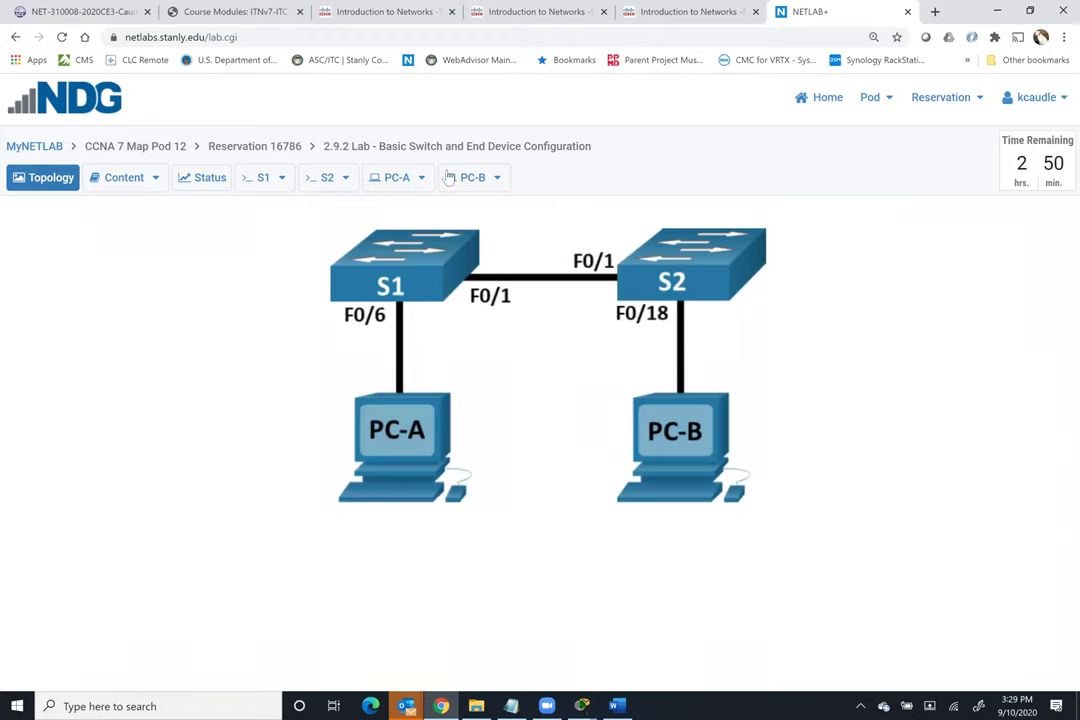
click(264, 180)
key(Return)
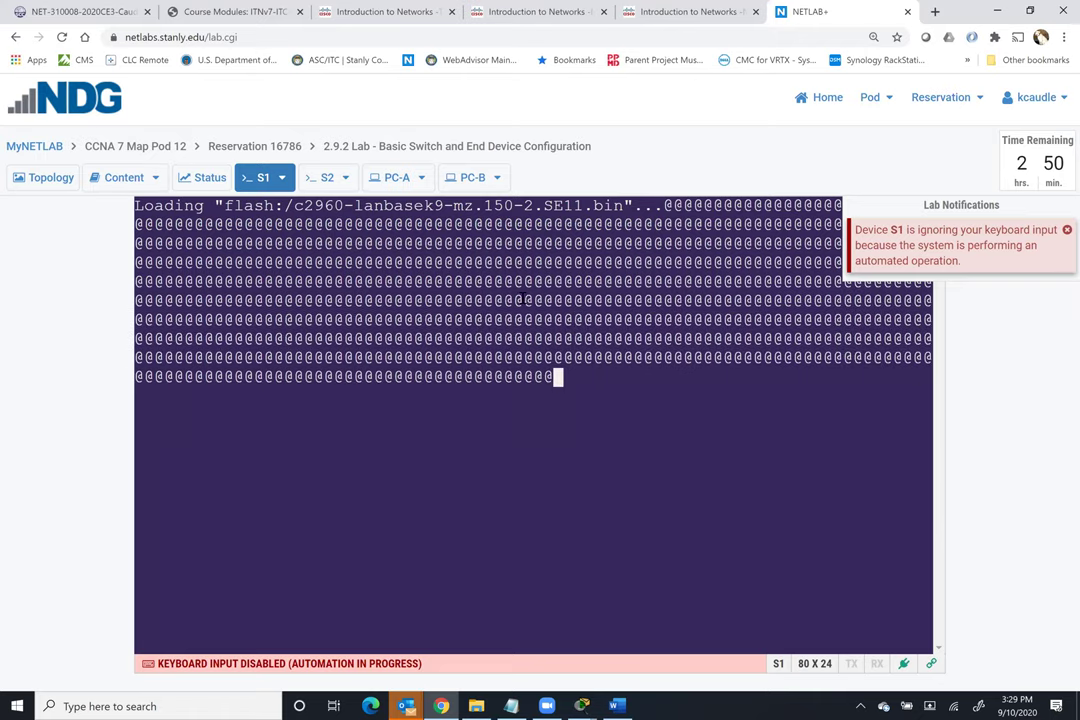
click(325, 180)
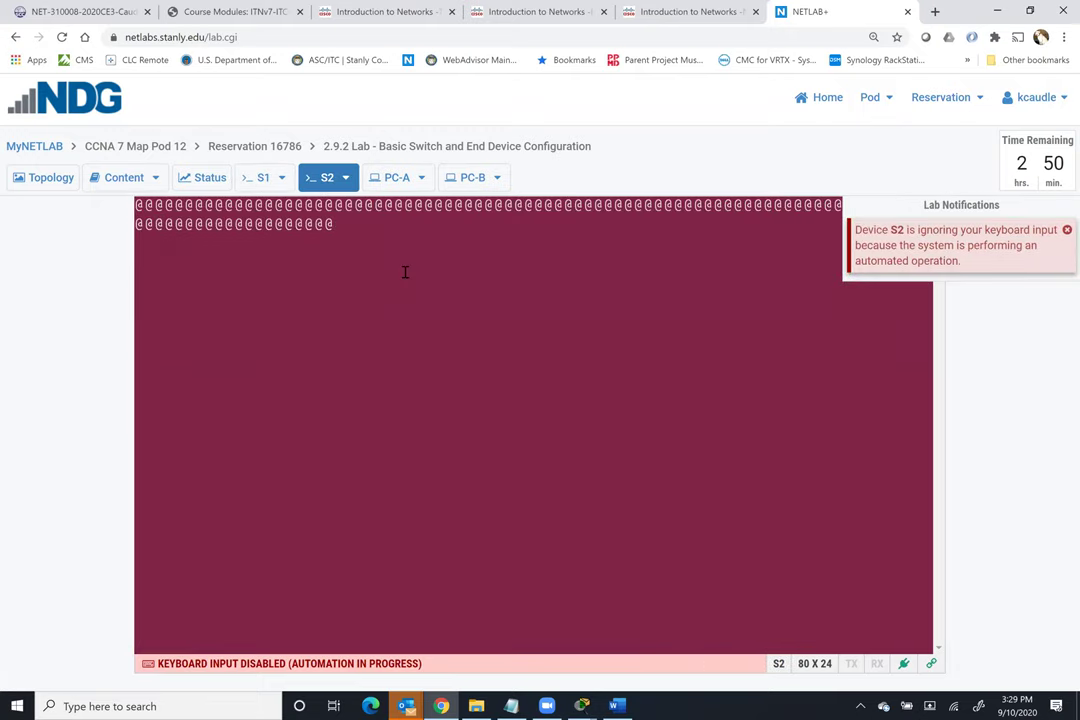
click(399, 186)
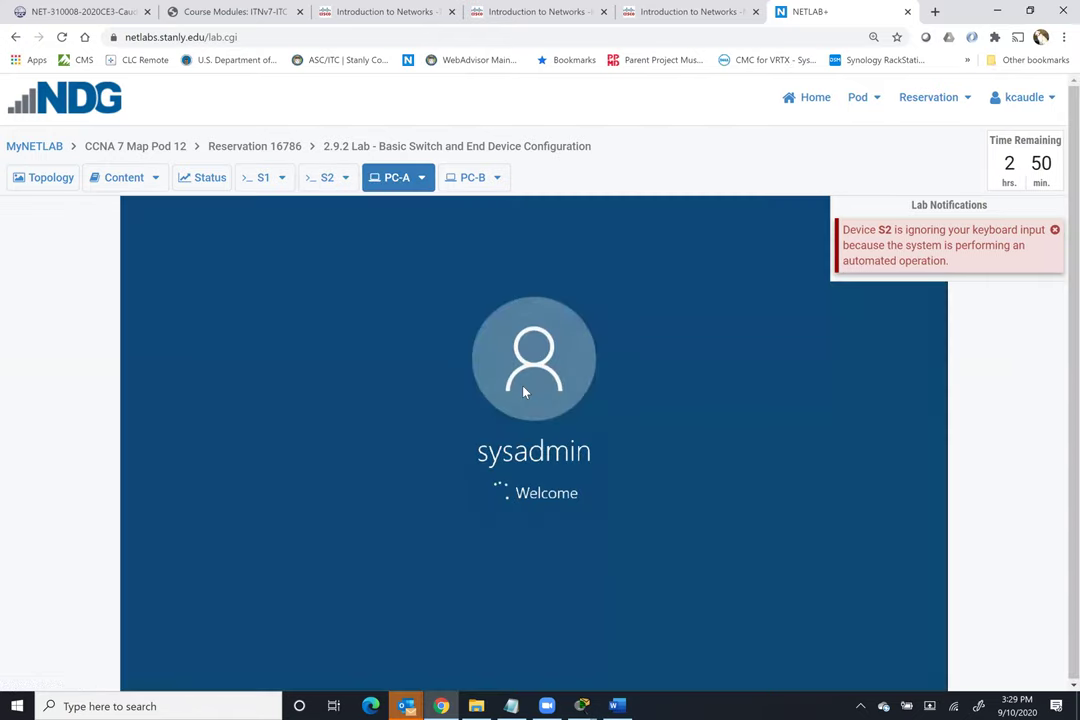
click(468, 178)
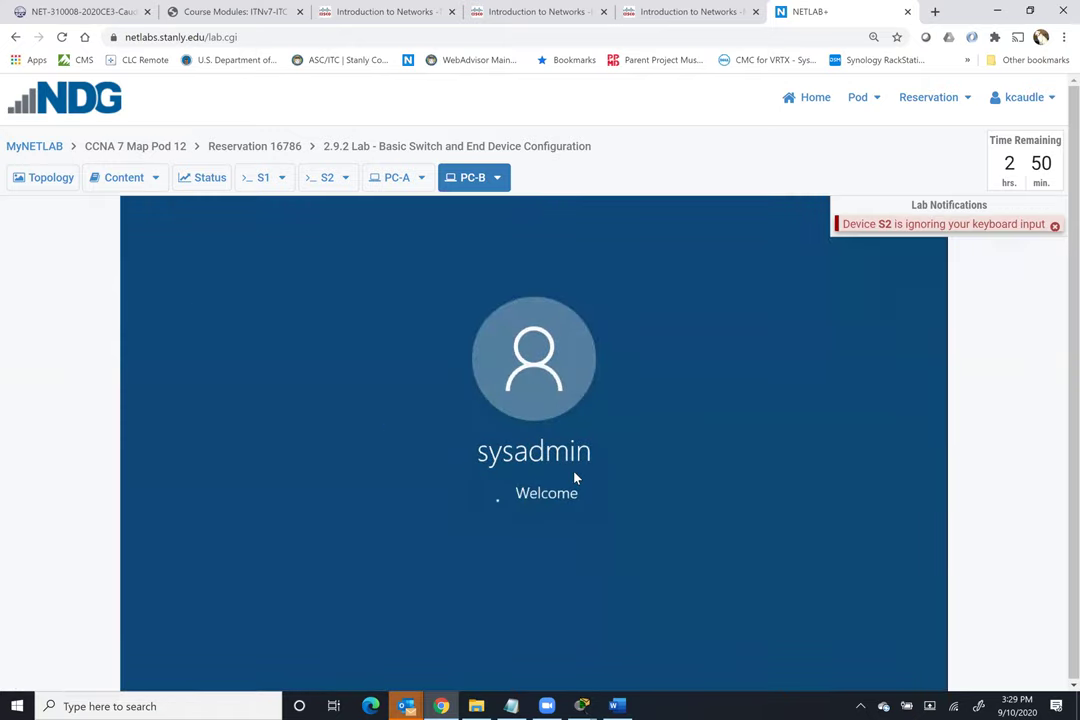
Step: View the lab topology and open the lab's content document to check its NETLAB+ update note
click(14, 182)
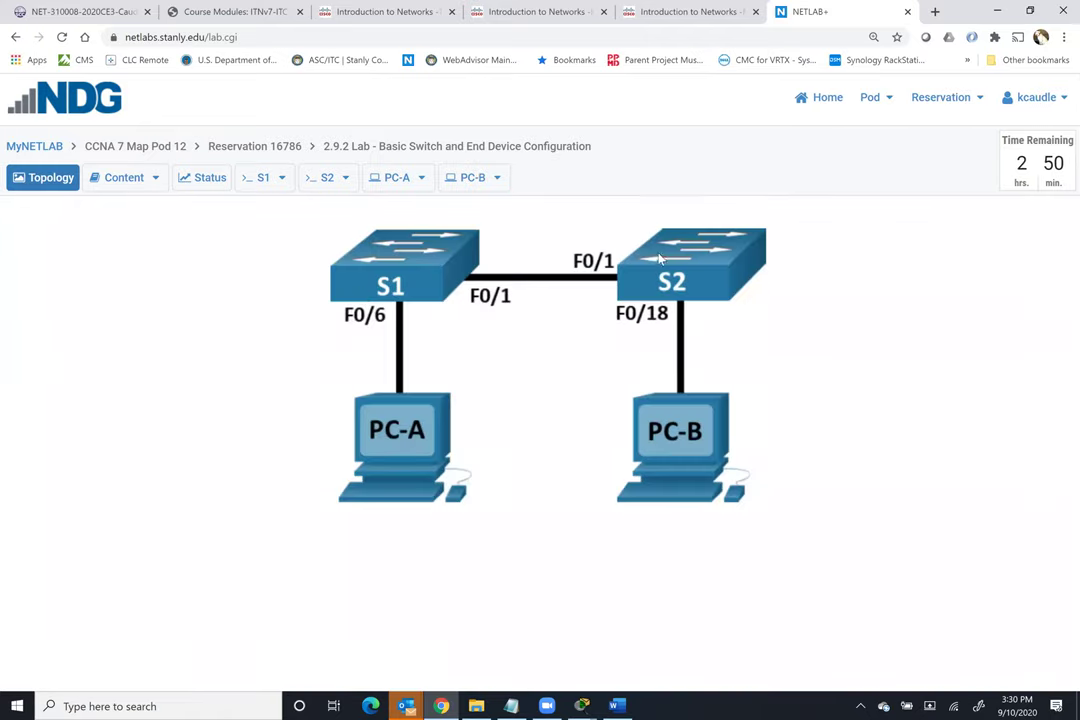
click(124, 178)
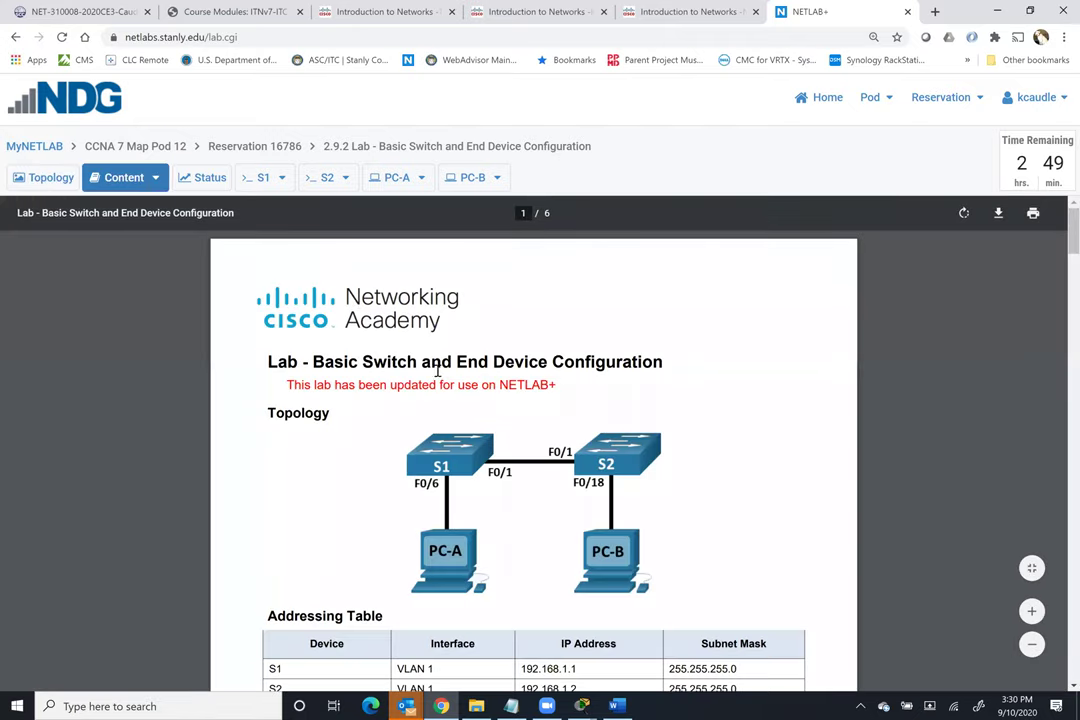
drag(478, 364, 296, 384)
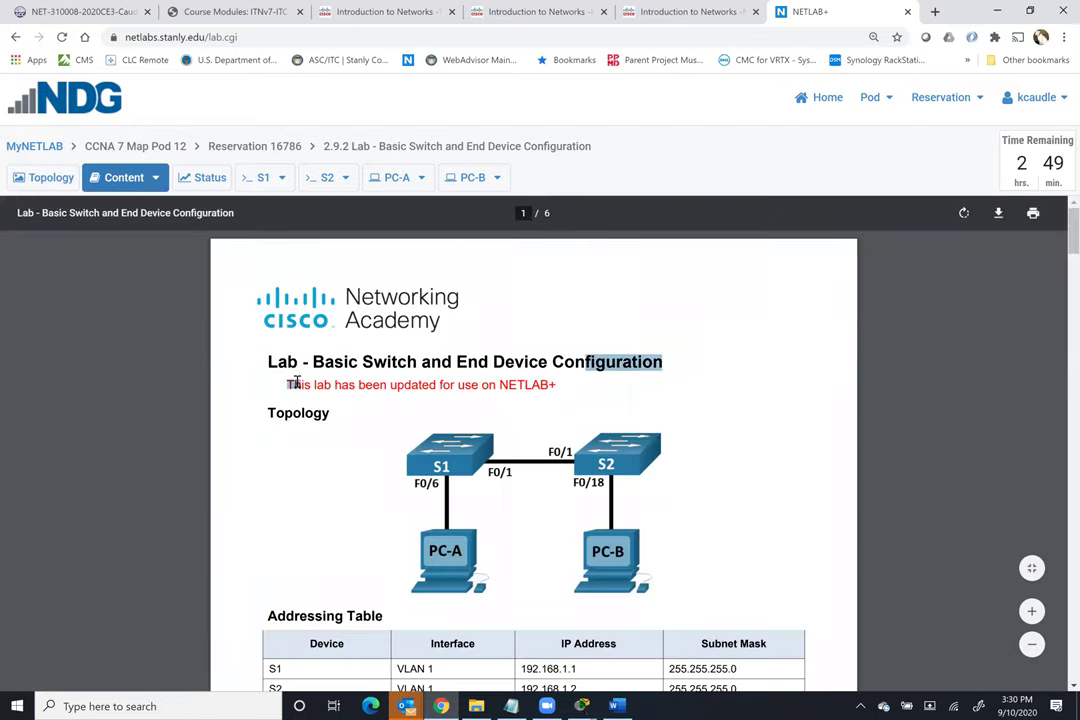
Step: In the NetAcad course modules, remove the 2.3.8 Lab - Navigate the IOS by Using Tera Term from Module 2
click(203, 13)
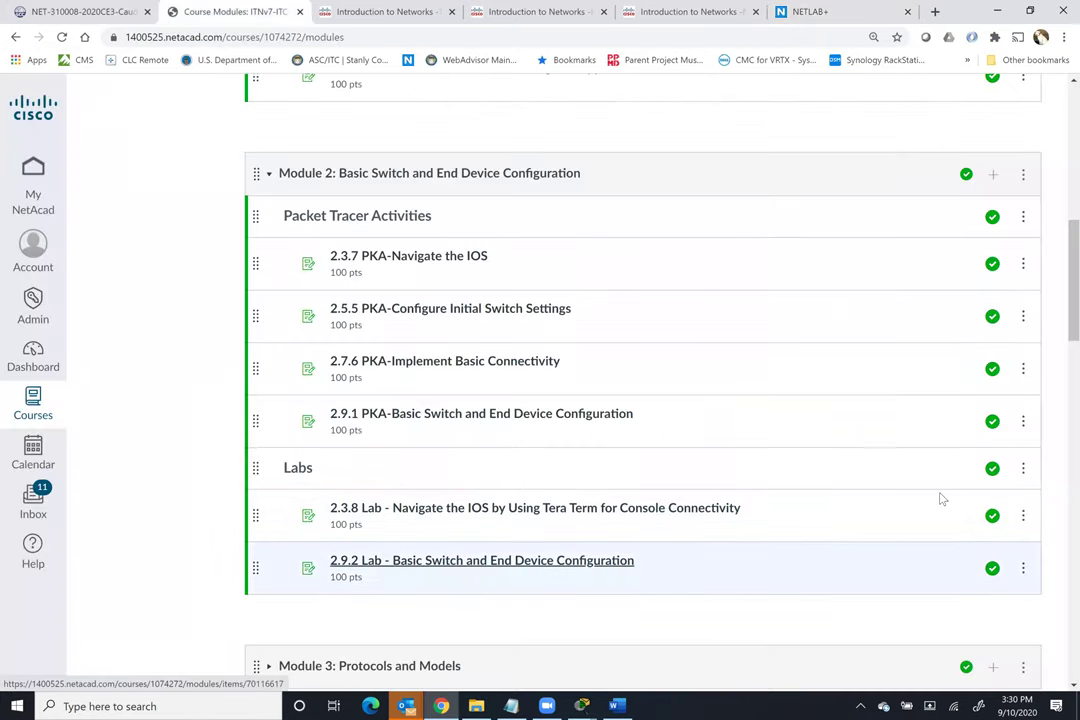
click(1023, 514)
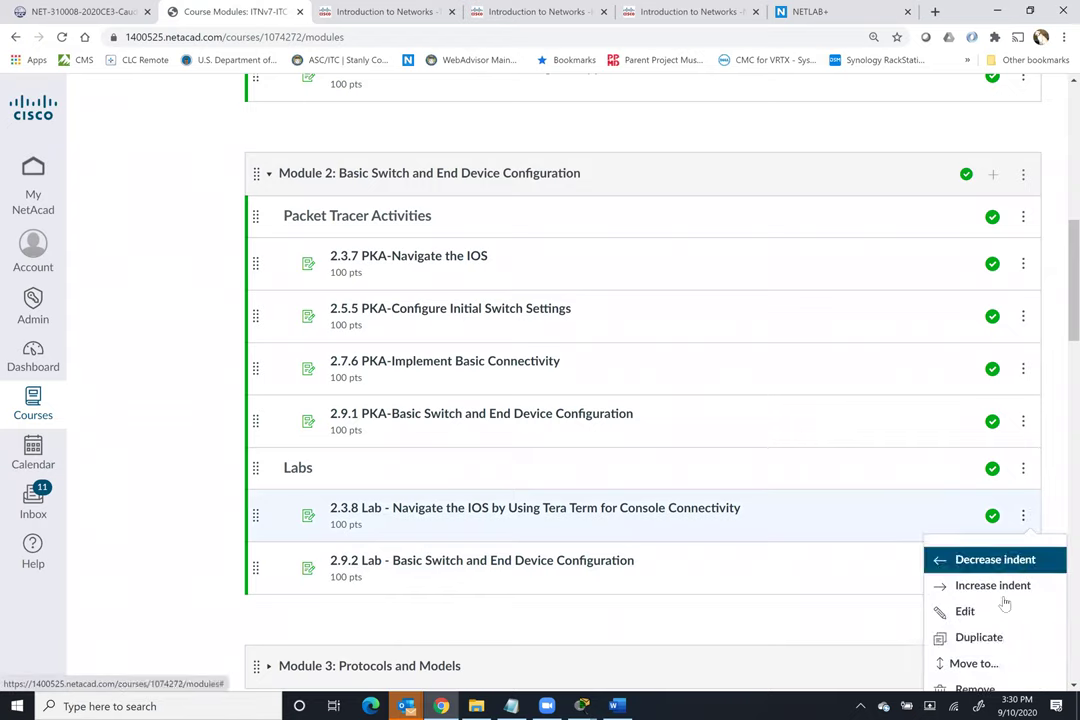
click(990, 689)
click(610, 117)
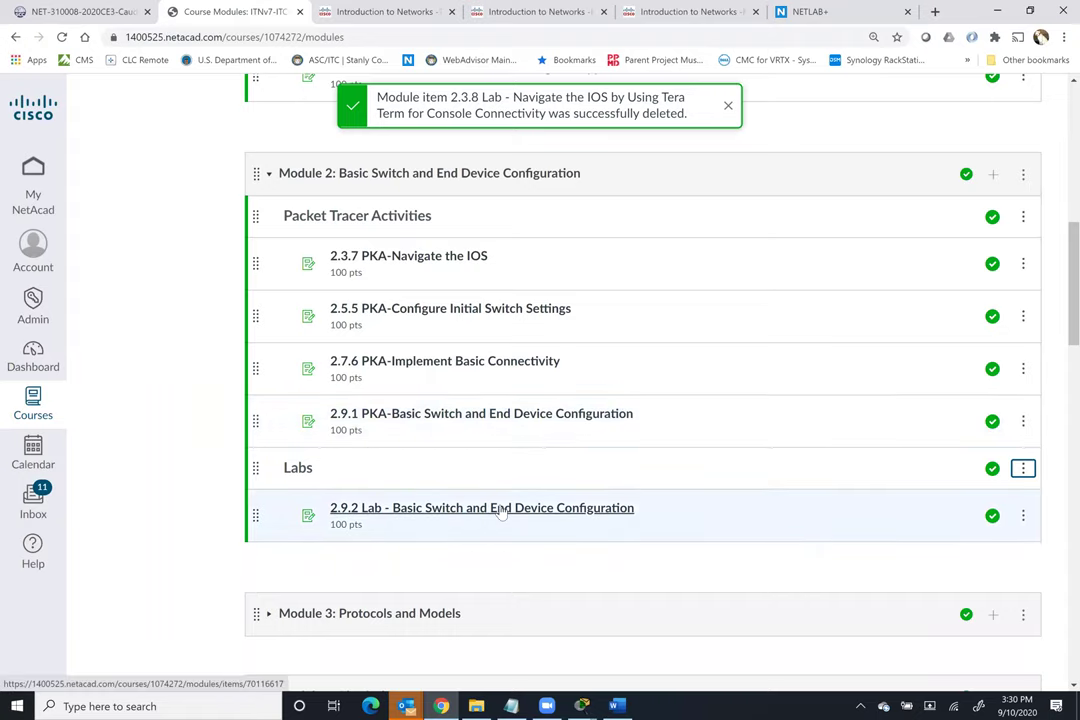
Step: Open the 2.9.2 Lab assignment and follow its link to page 2.9.2 of the curriculum
click(501, 507)
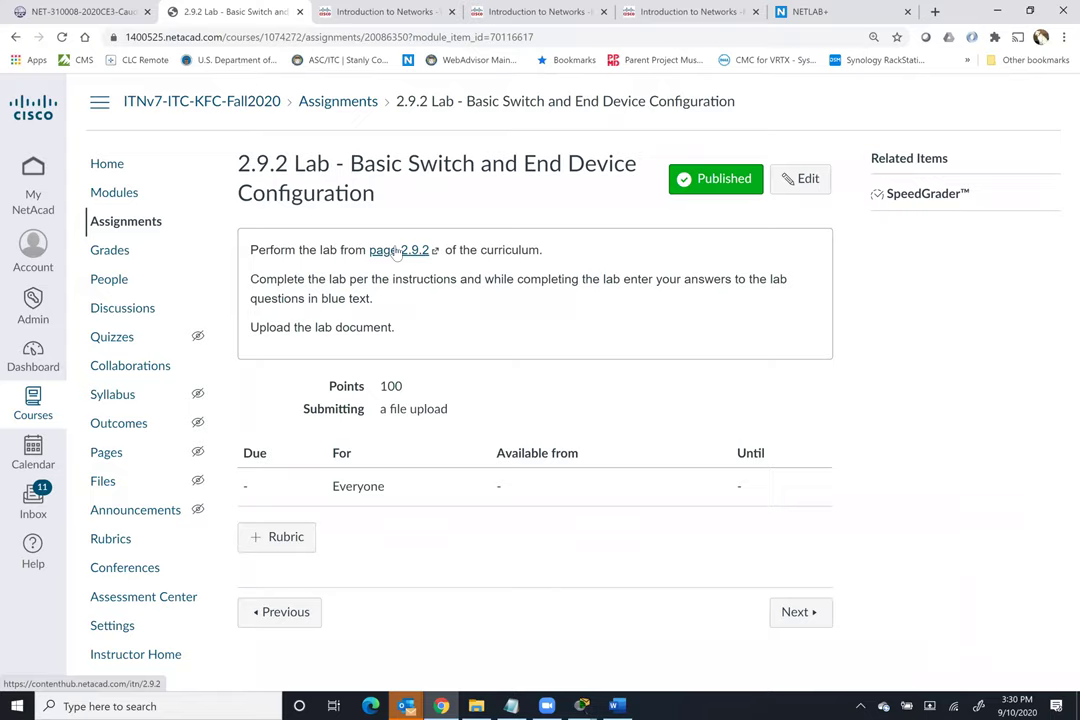
click(397, 251)
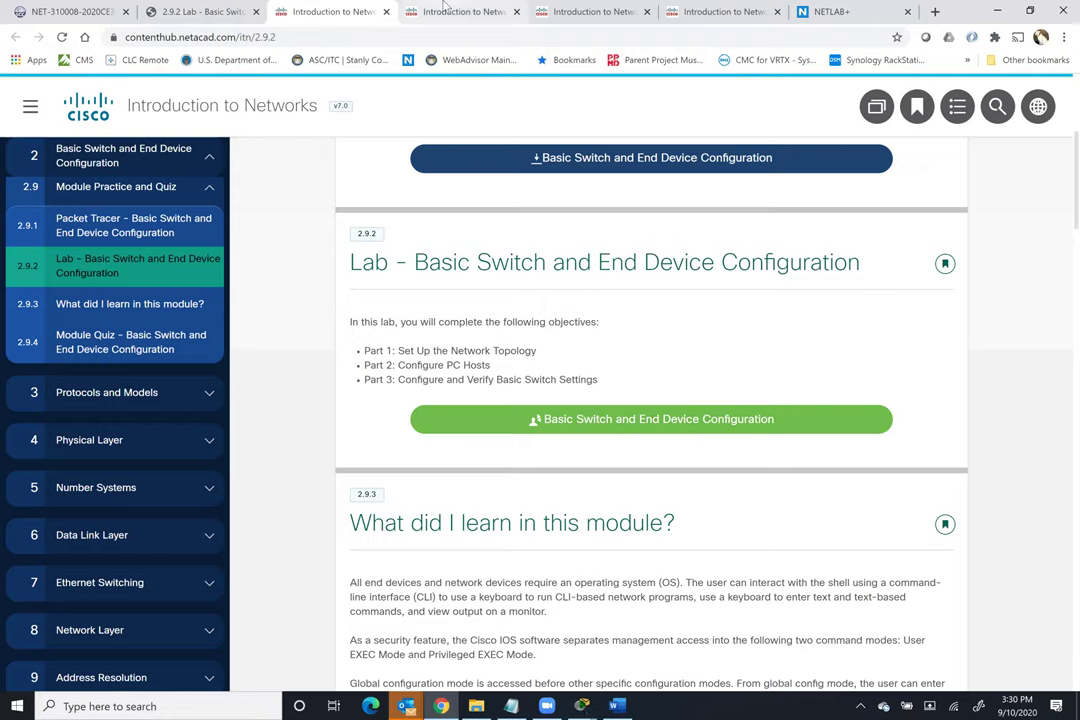
Step: Switch back to NETLAB+ and read through the lab document's update note, addressing table, objectives and background, checking the topology as well
click(825, 11)
drag(298, 374, 294, 378)
drag(560, 386, 459, 386)
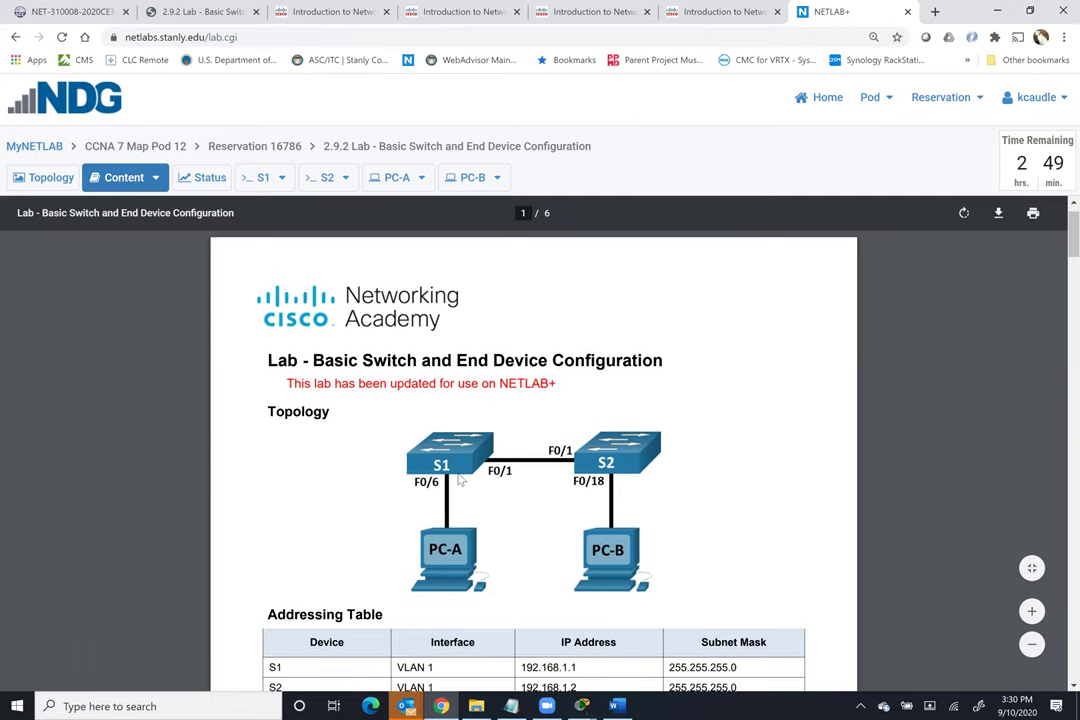
scroll(460, 475, down, 2)
scroll(460, 475, down, 1)
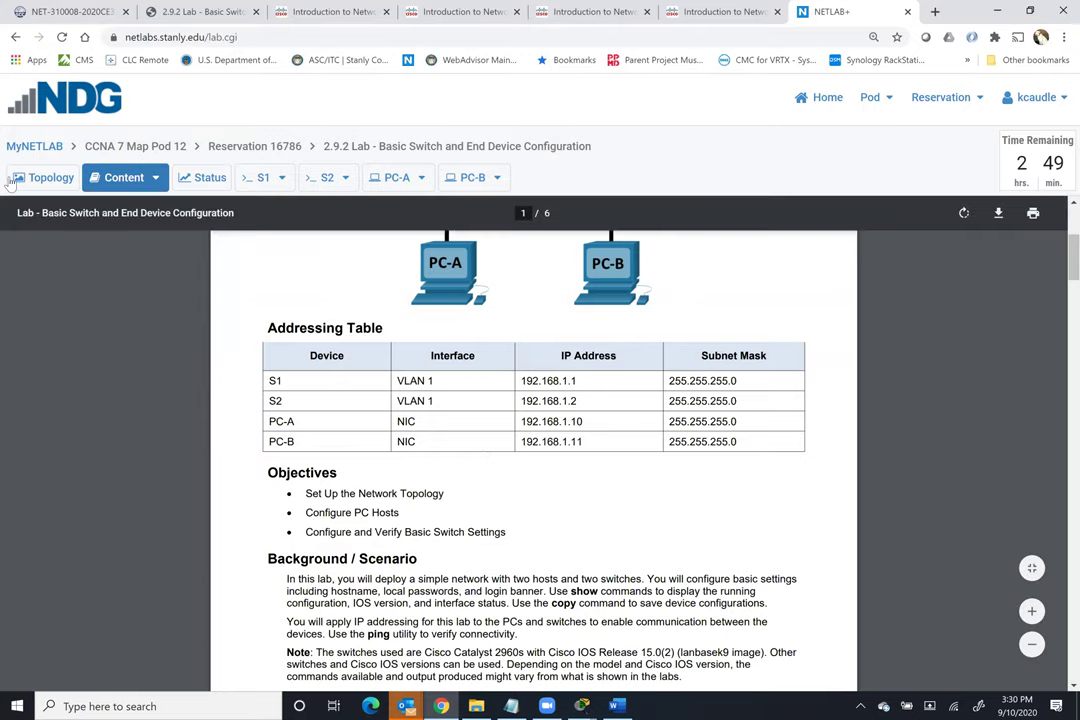
click(45, 177)
click(124, 177)
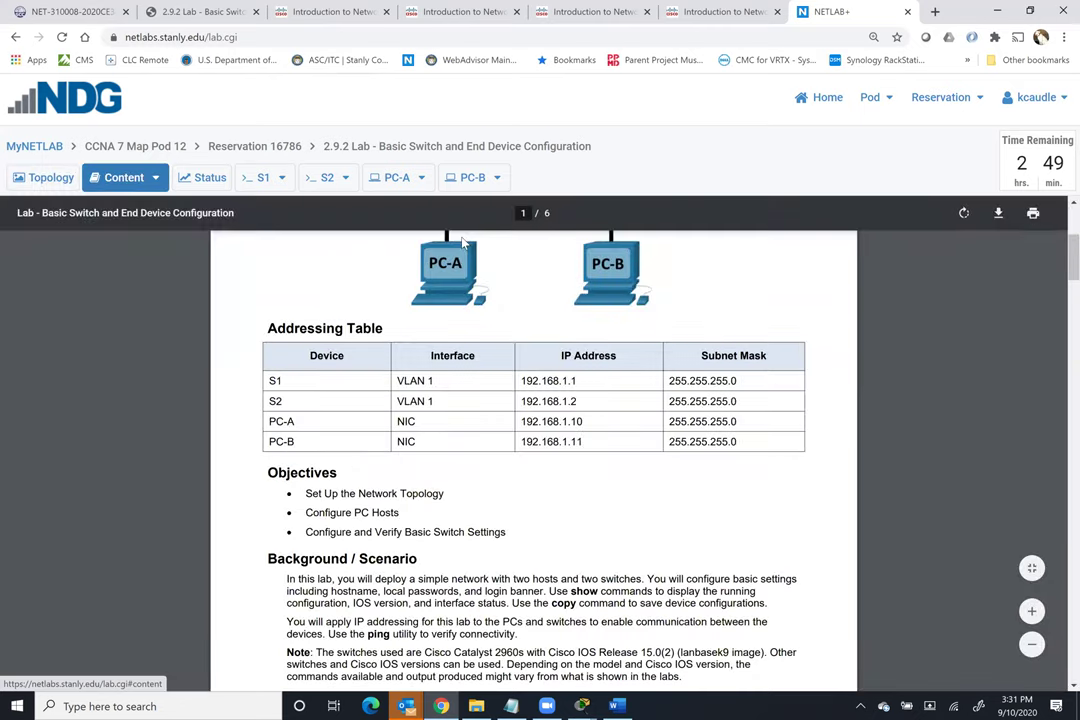
scroll(407, 402, down, 5)
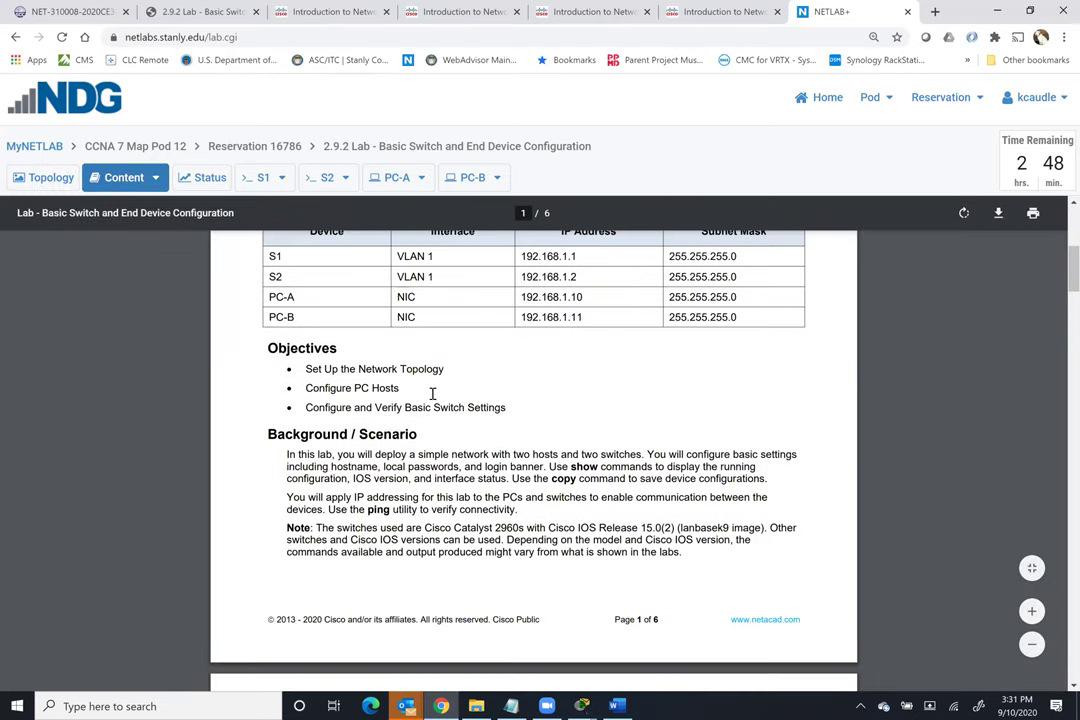
scroll(437, 390, up, 2)
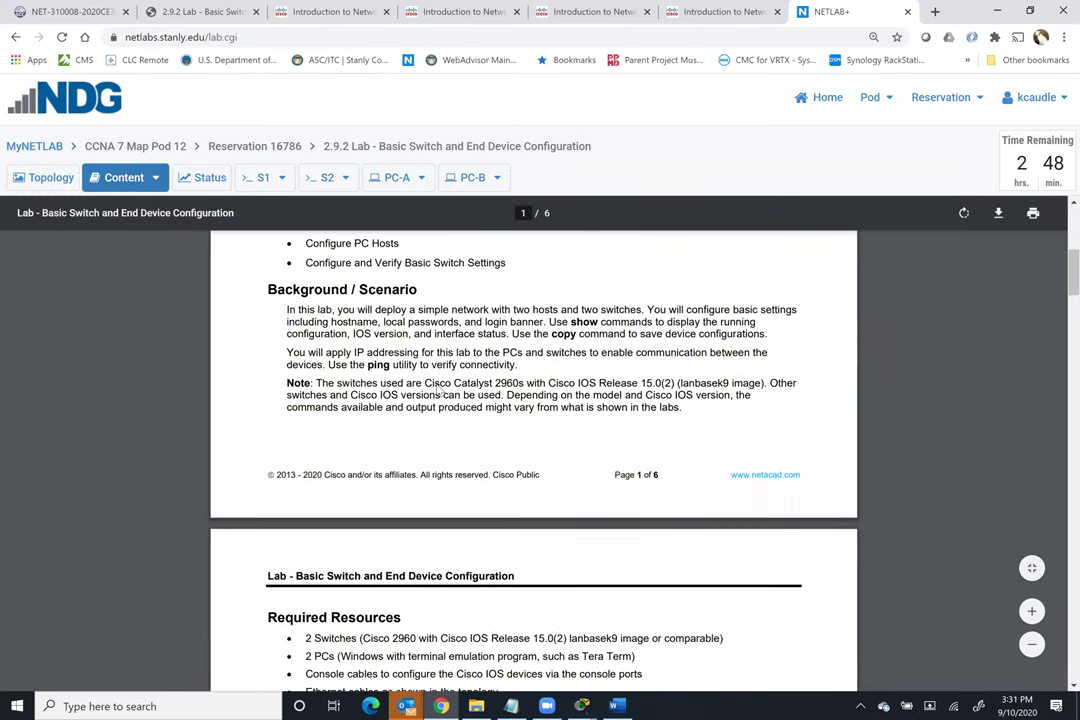
scroll(437, 390, up, 5)
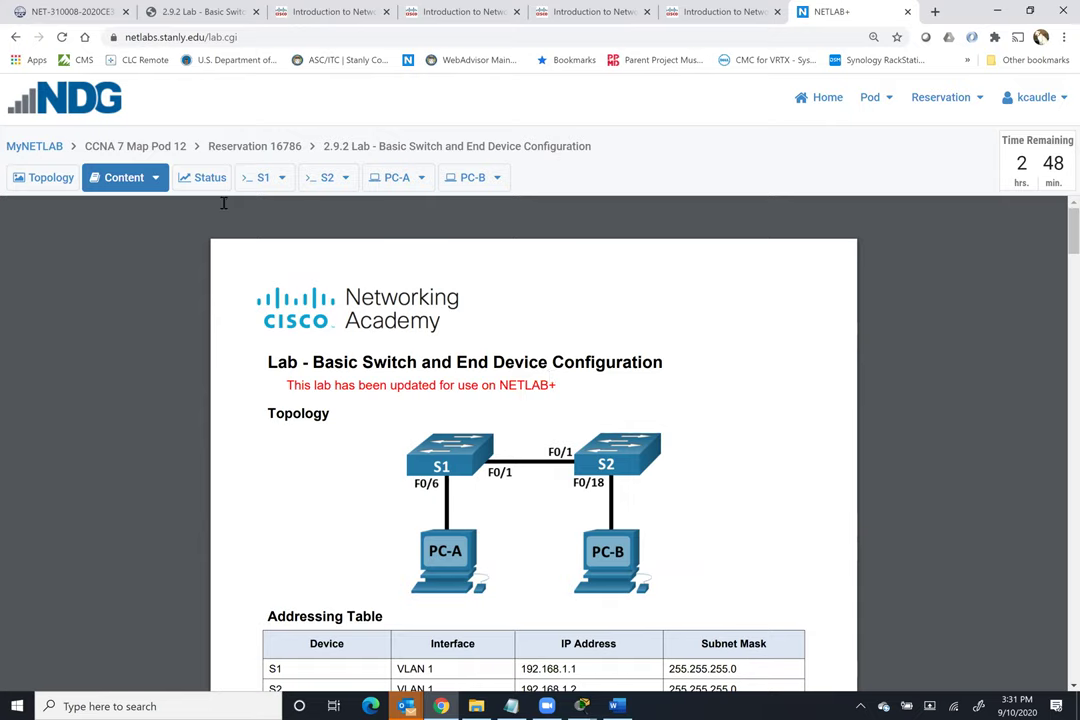
Step: Open the S1 console, enter privileged EXEC mode with en and display the switch's software version with sh ver
click(255, 177)
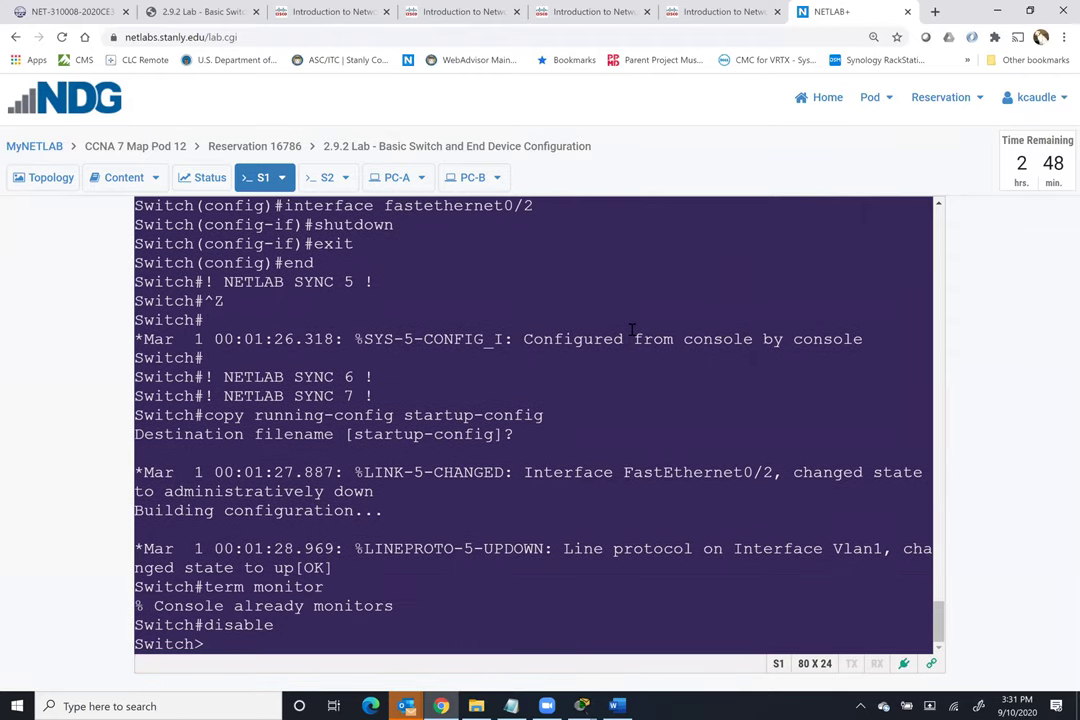
text(en)
key(Return)
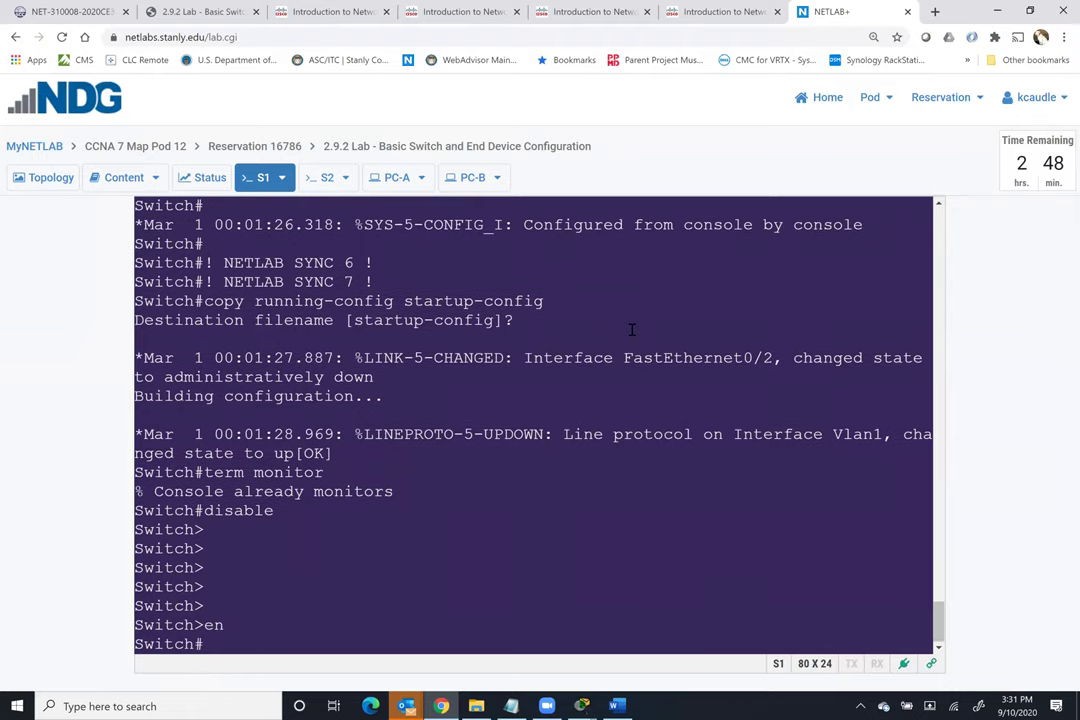
text(sh vwer)
key(Return)
text(sh ver)
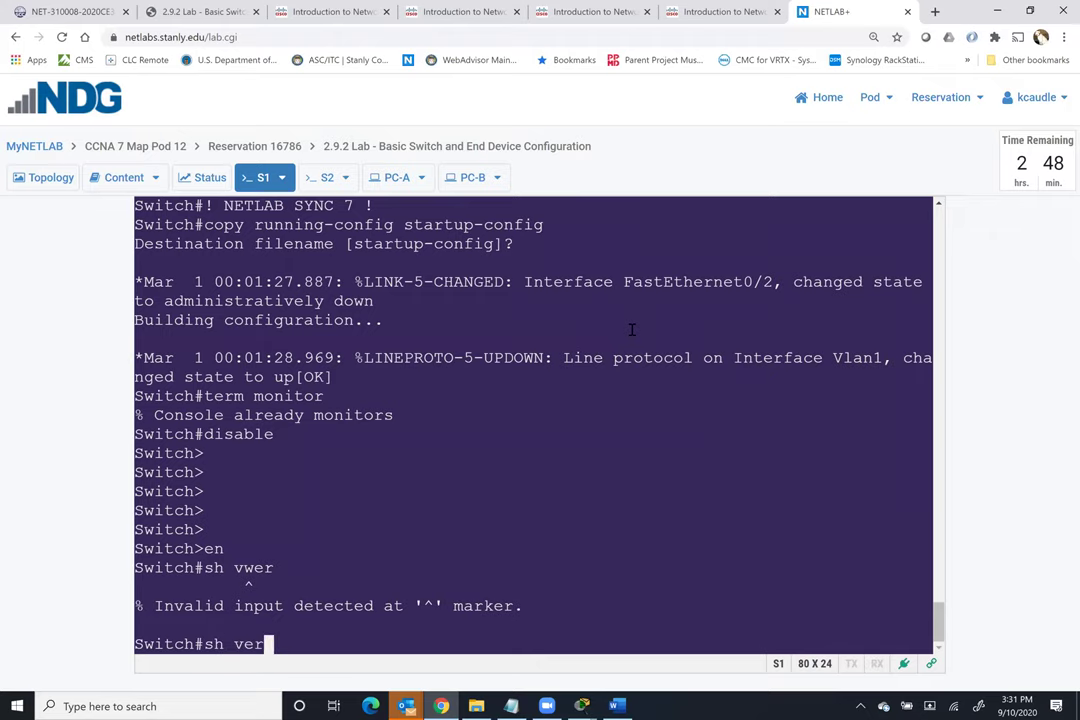
key(Return)
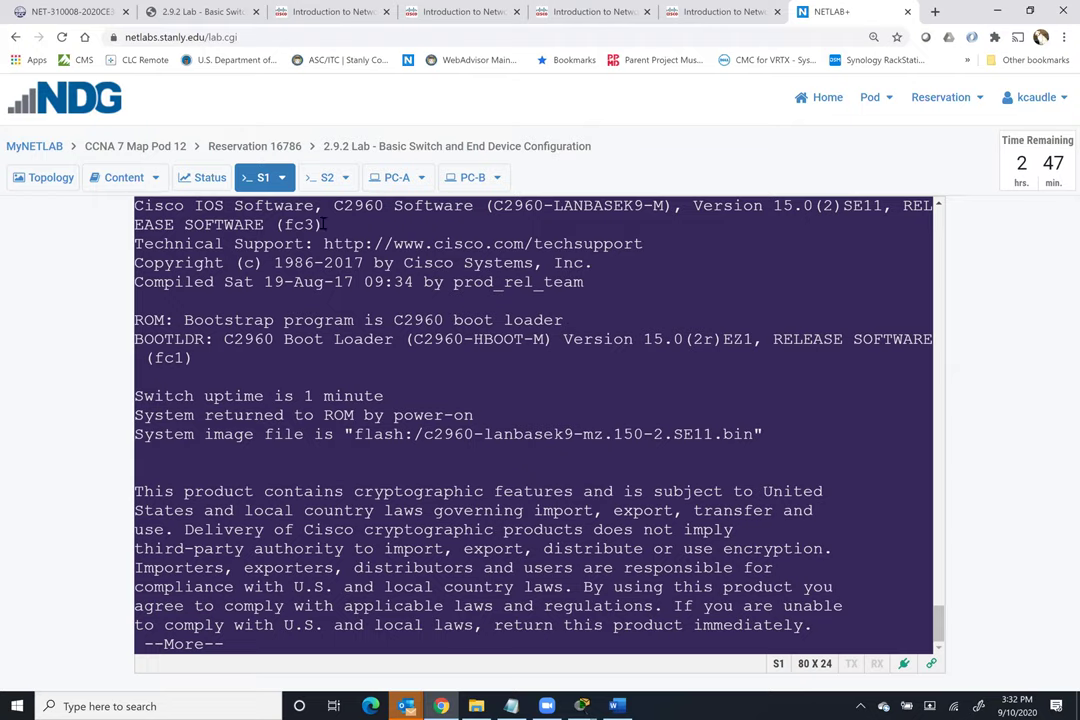
Step: Open the S2 console, wake its prompt and enter privileged EXEC mode with en
click(318, 177)
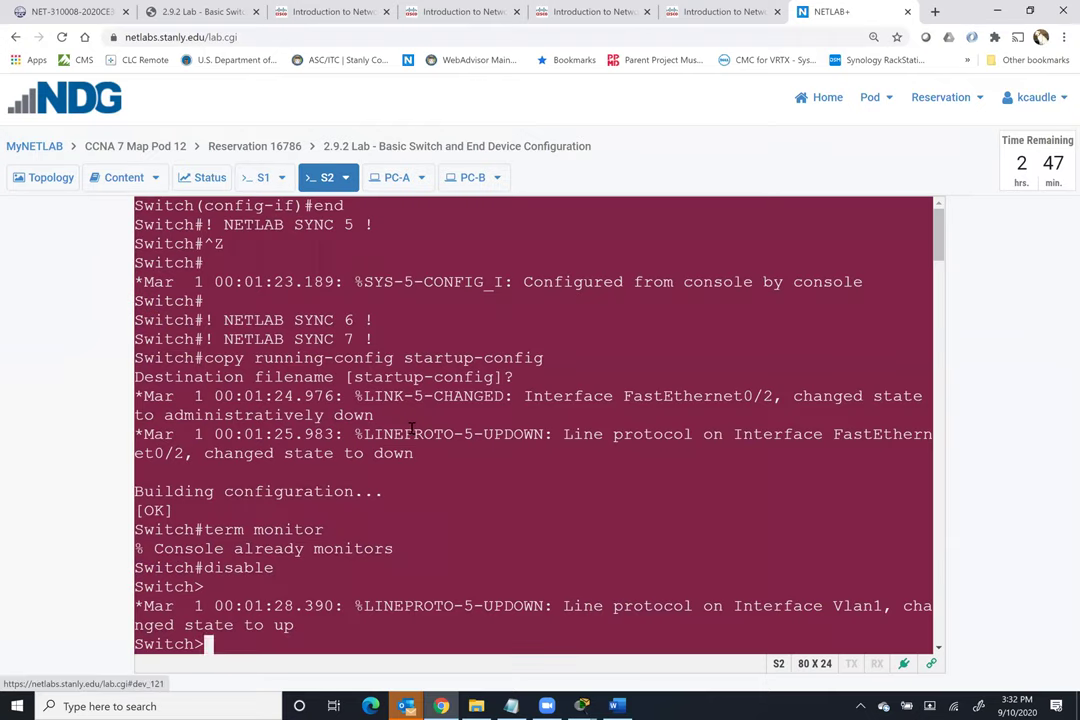
key(Return)
key(Return)
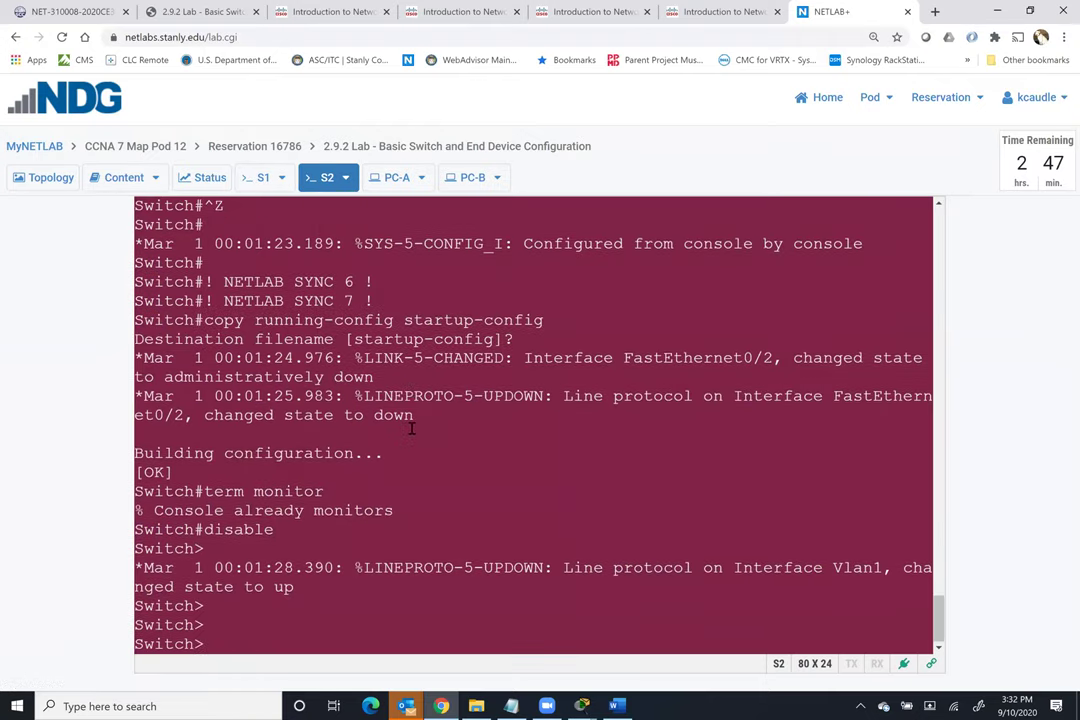
text(en)
key(Return)
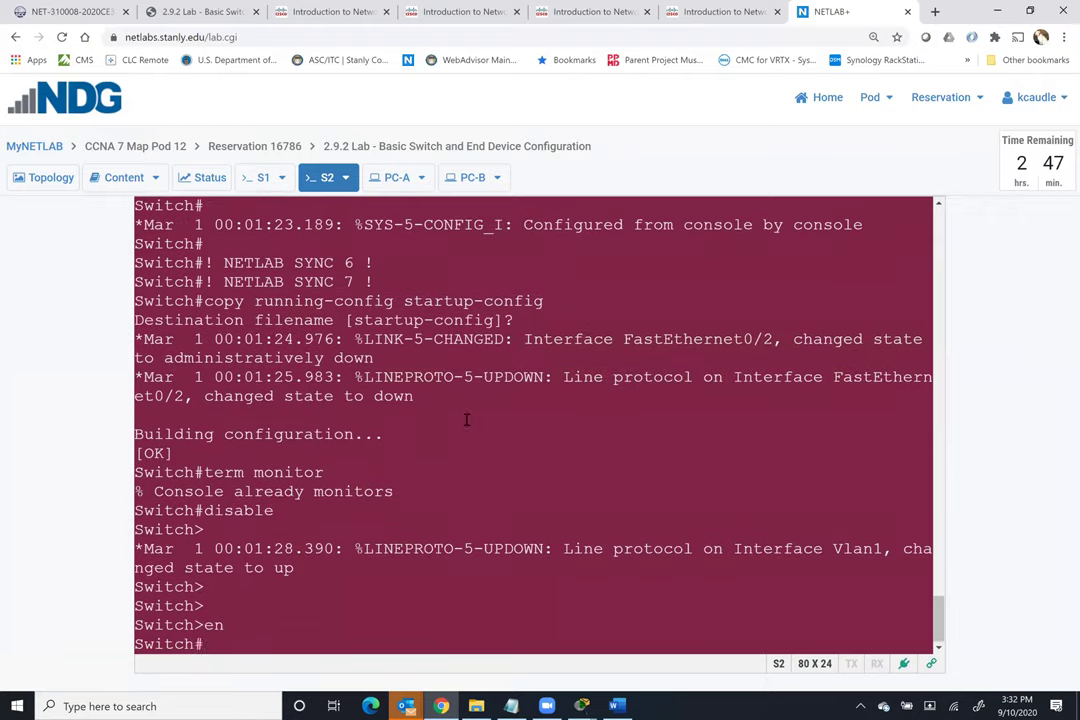
Step: Check the lab topology again and open the PC-A desktop
click(43, 177)
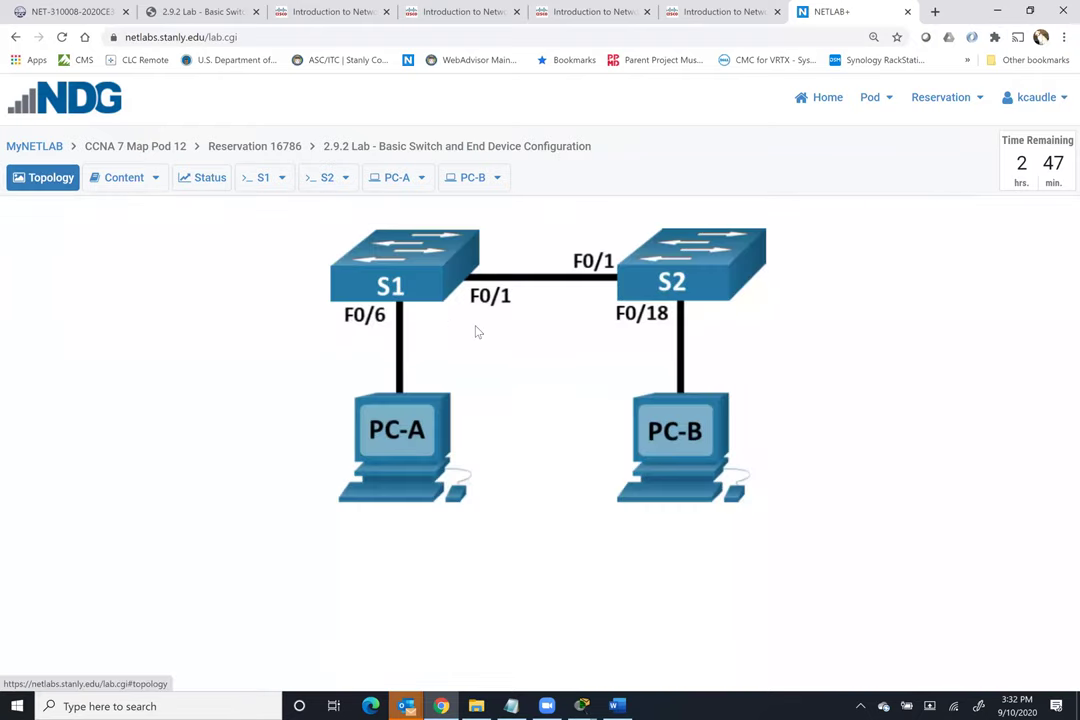
click(397, 177)
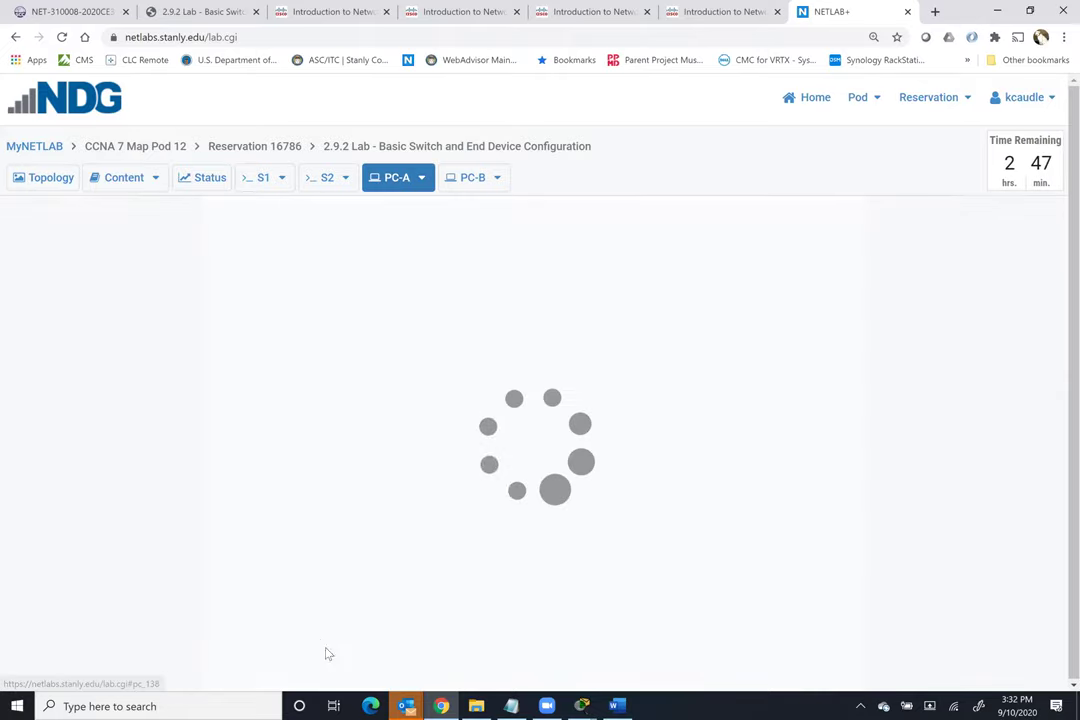